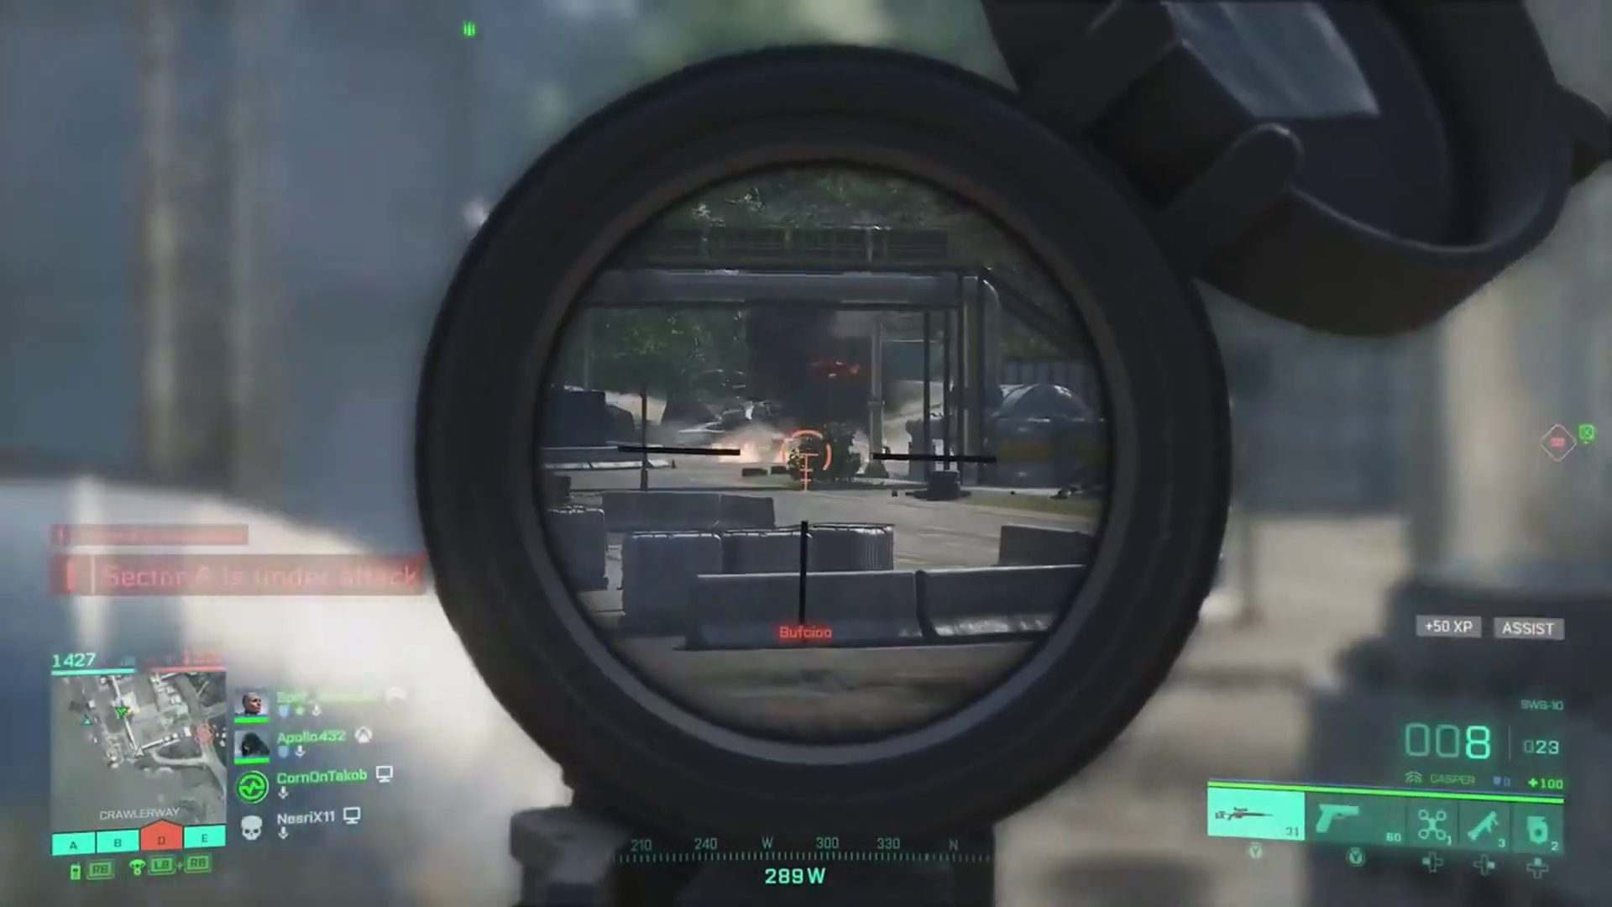
pyautogui.rightClick(806, 453)
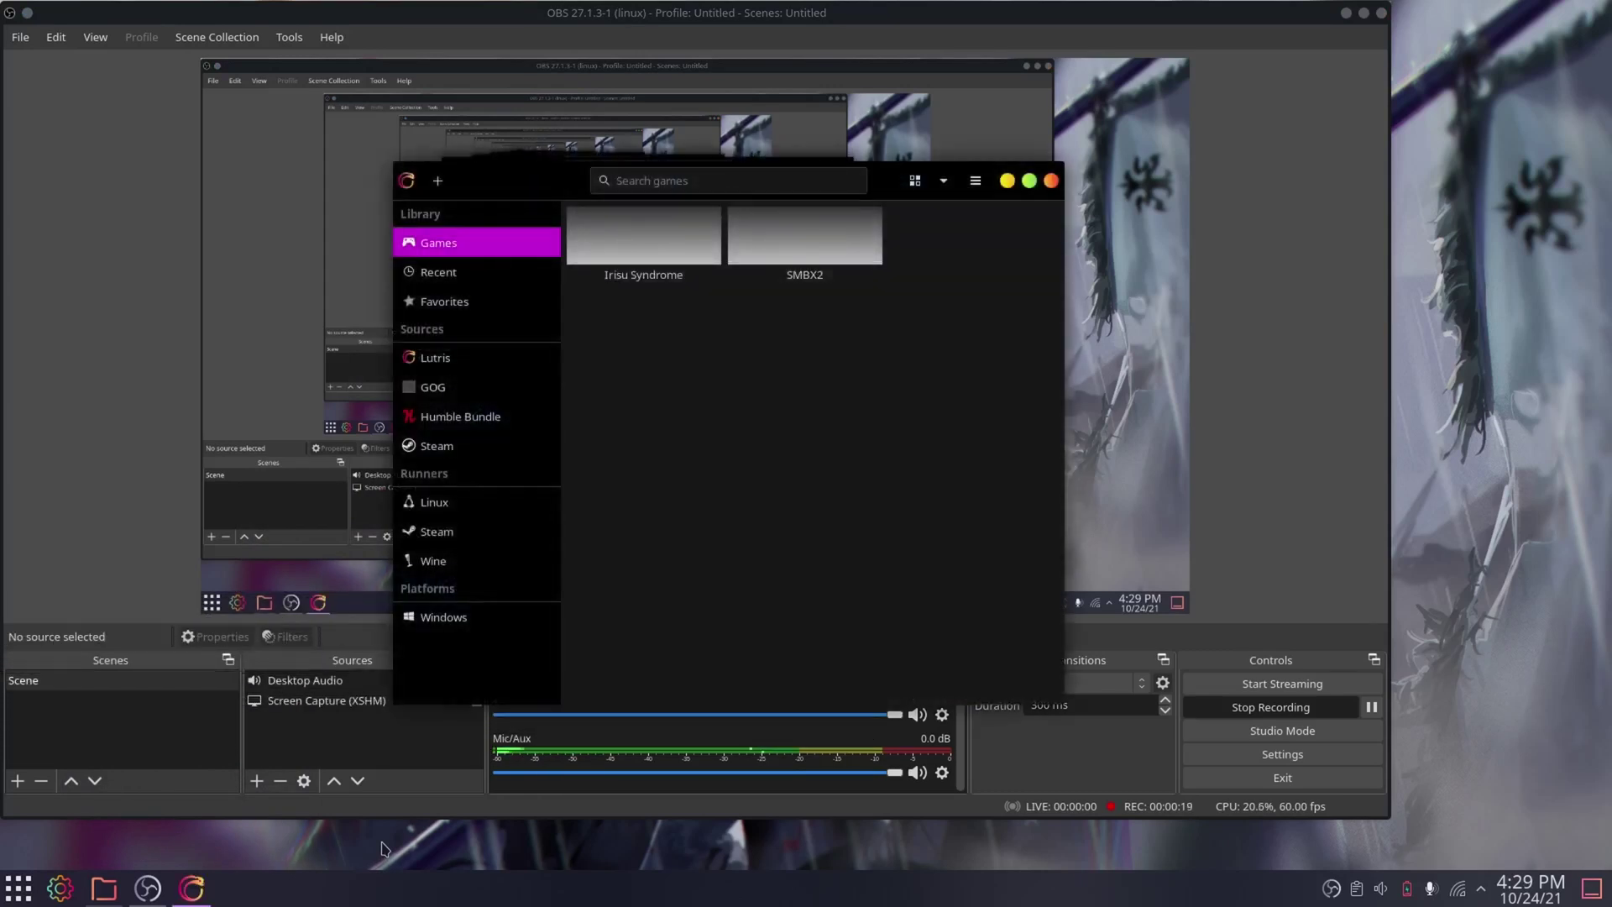
# - Search the community installers in the Lutris source for Origin
pyautogui.click(445, 367)
pyautogui.click(445, 367)
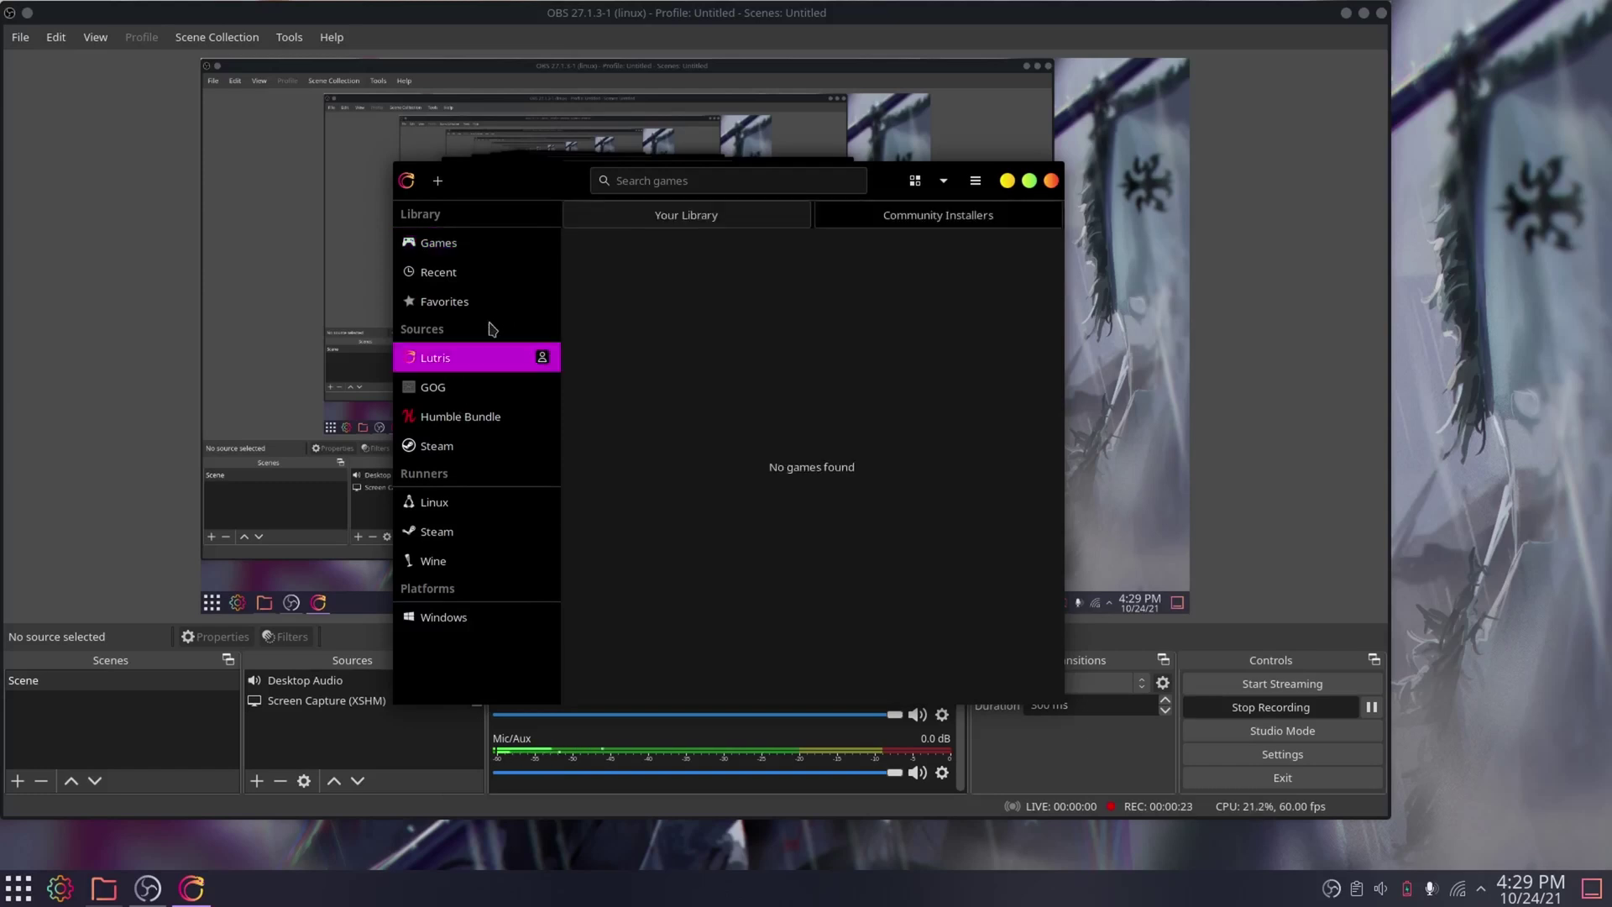
pyautogui.click(852, 215)
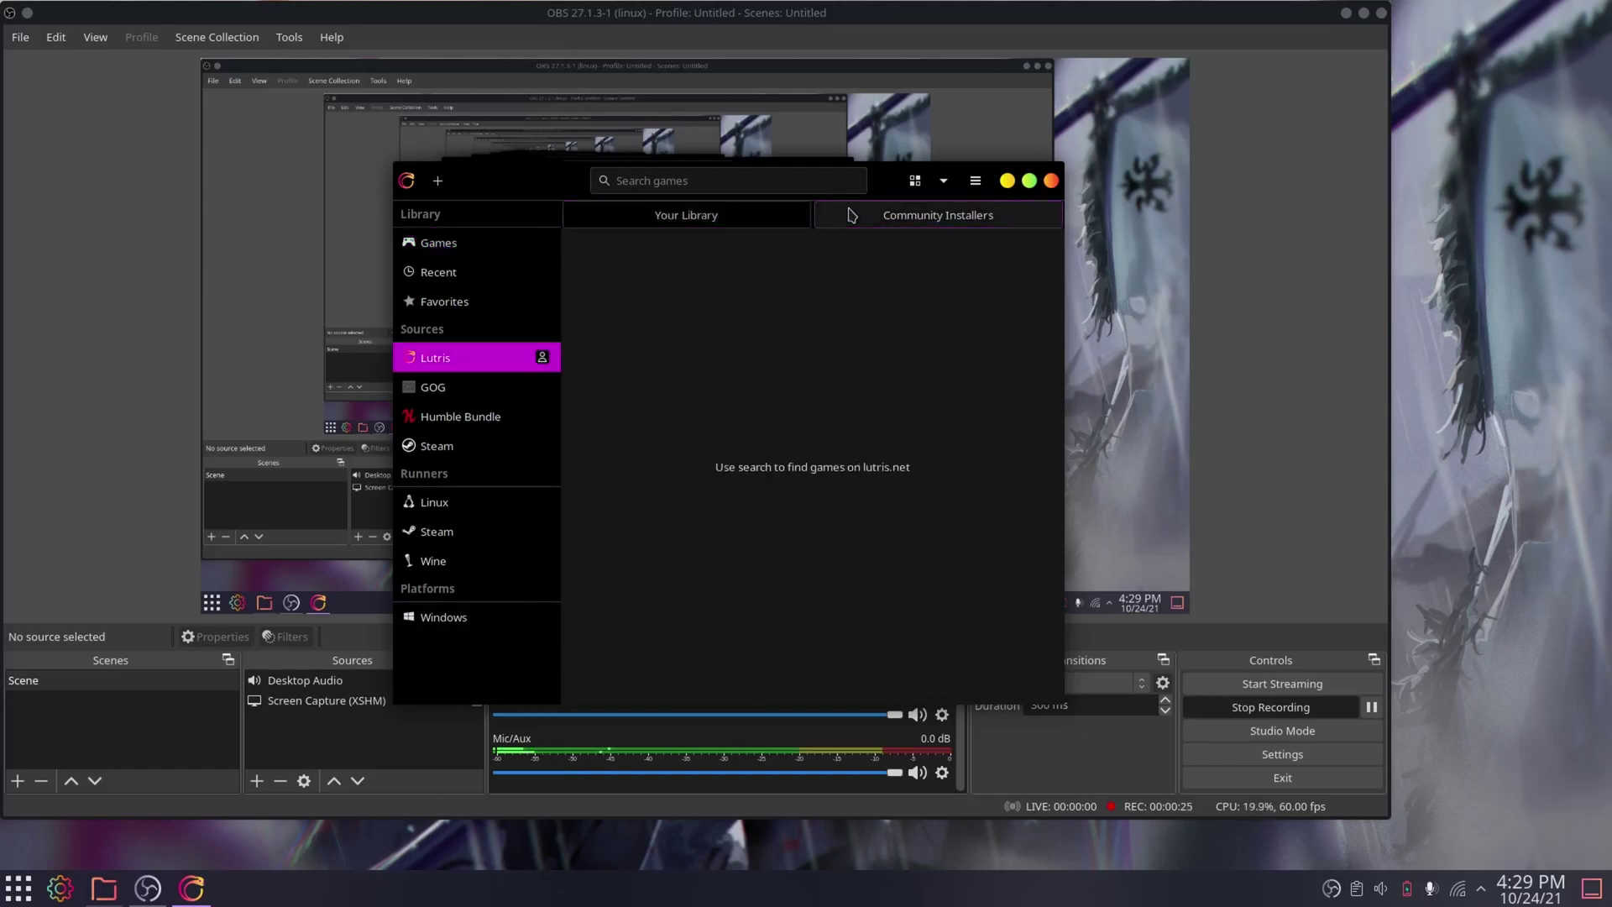
pyautogui.click(680, 179)
pyautogui.write('Origin')
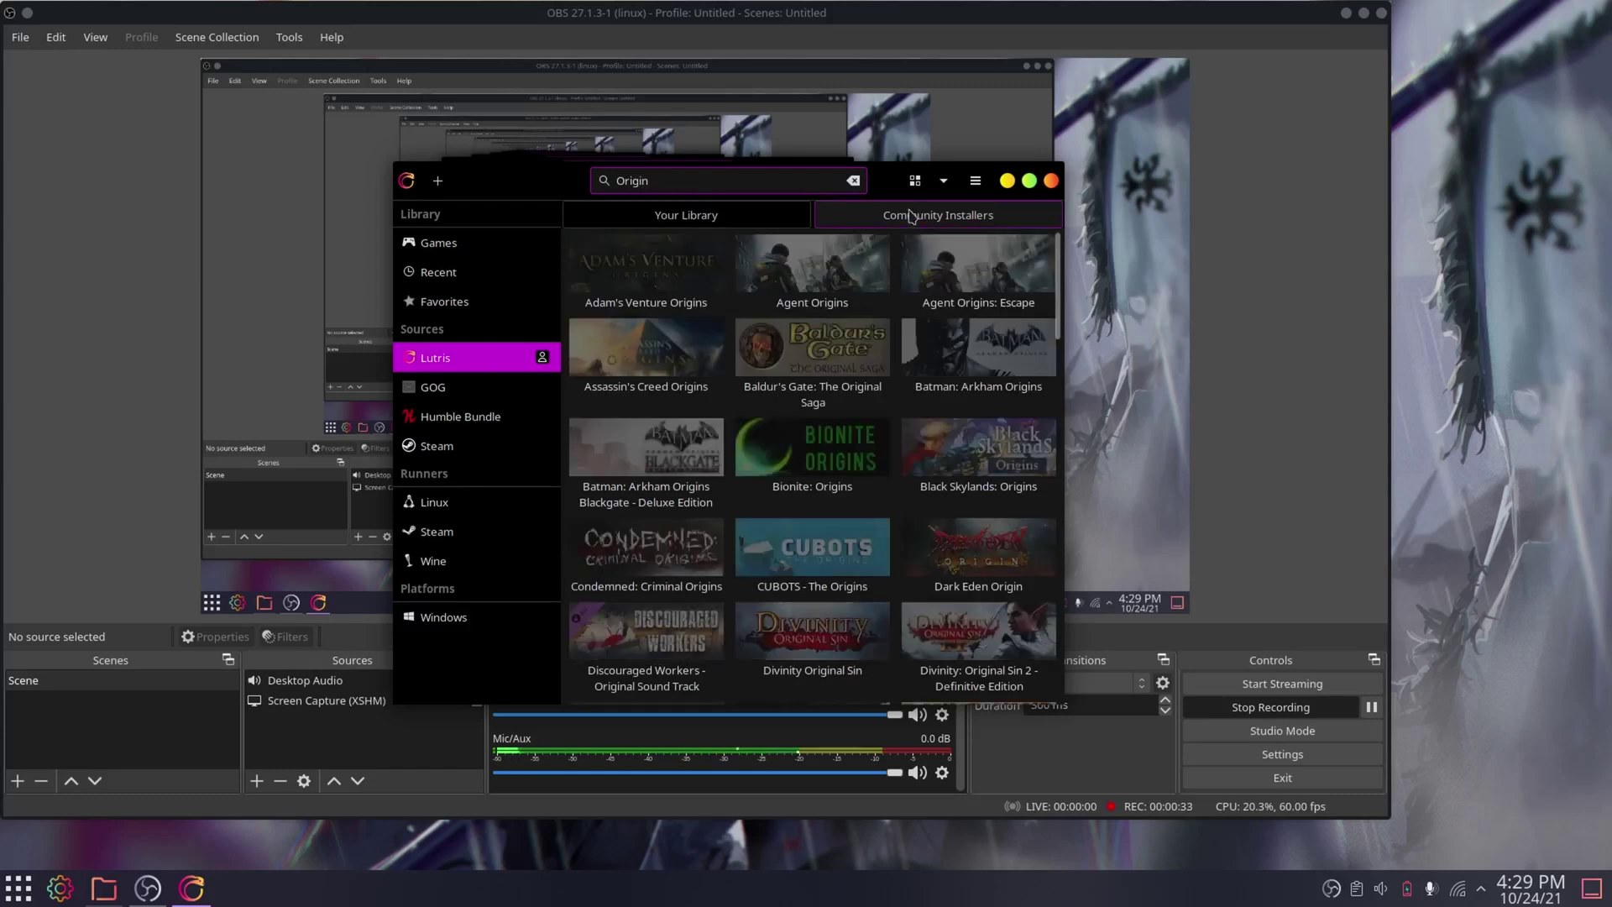
# - Start the Latest installer for the Origin client, keeping the default installation directory
pyautogui.scroll(-15, 817, 380)
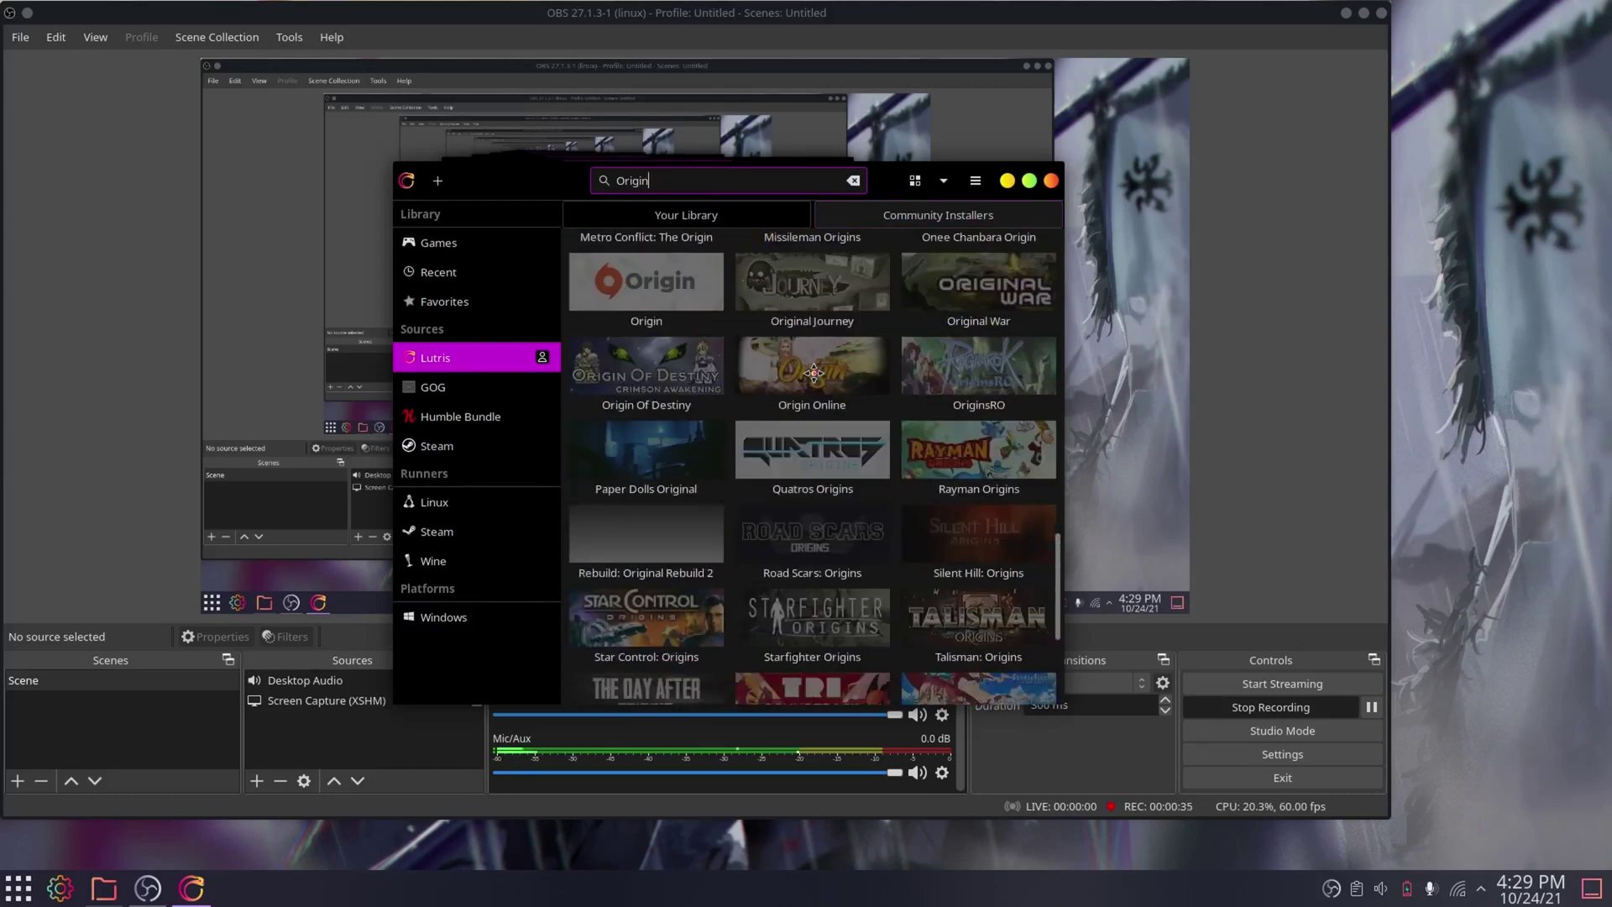
pyautogui.scroll(3, 816, 380)
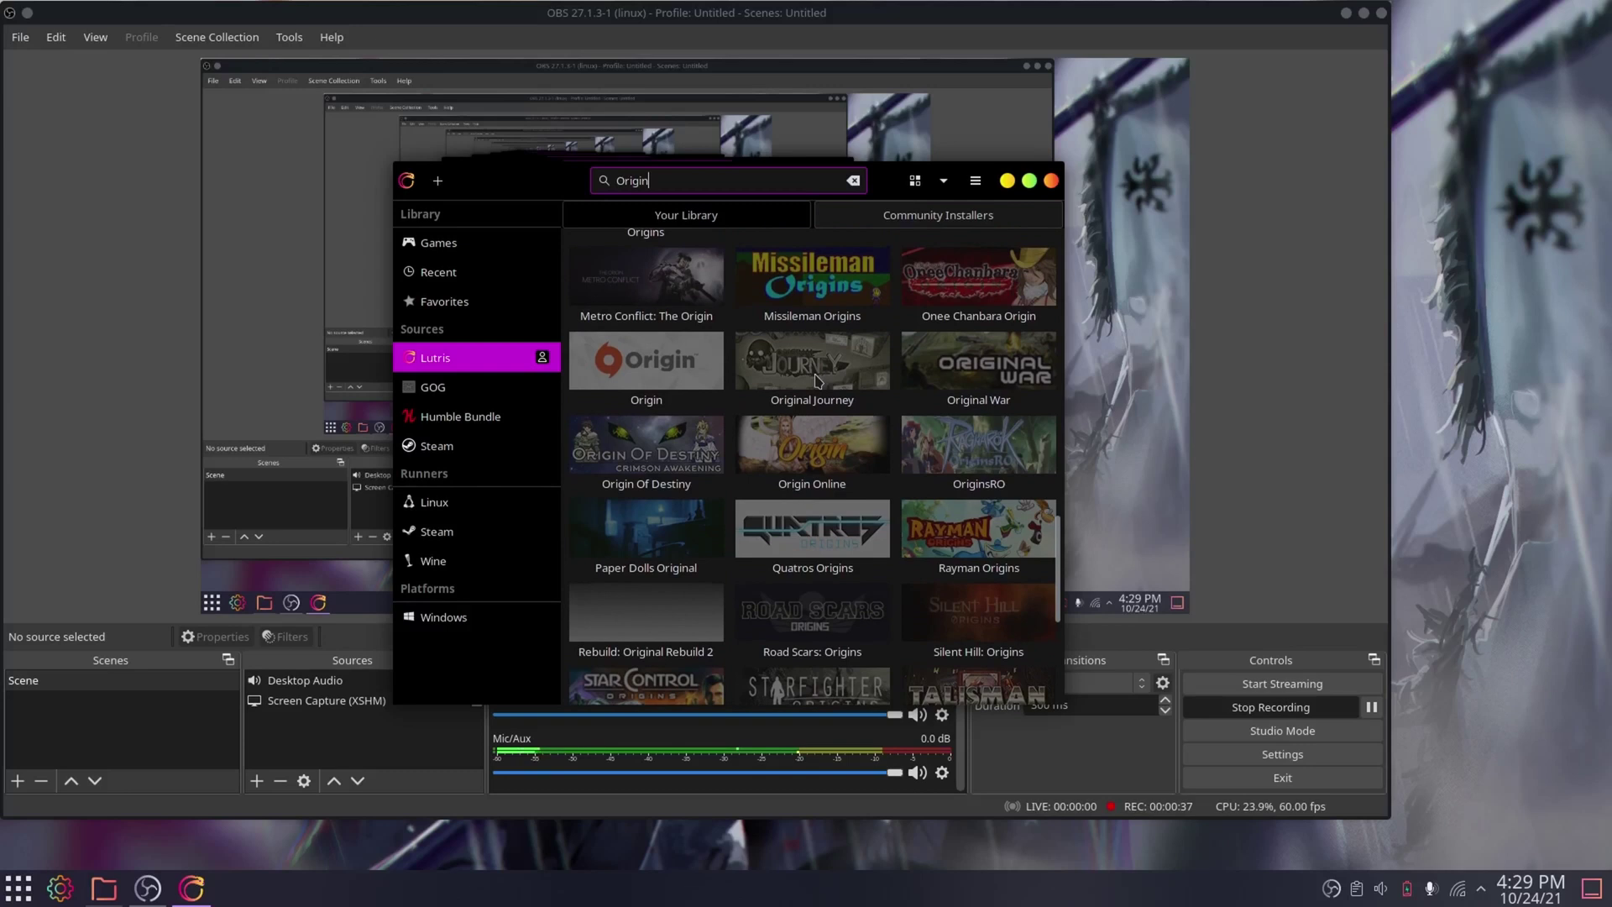
pyautogui.click(673, 363)
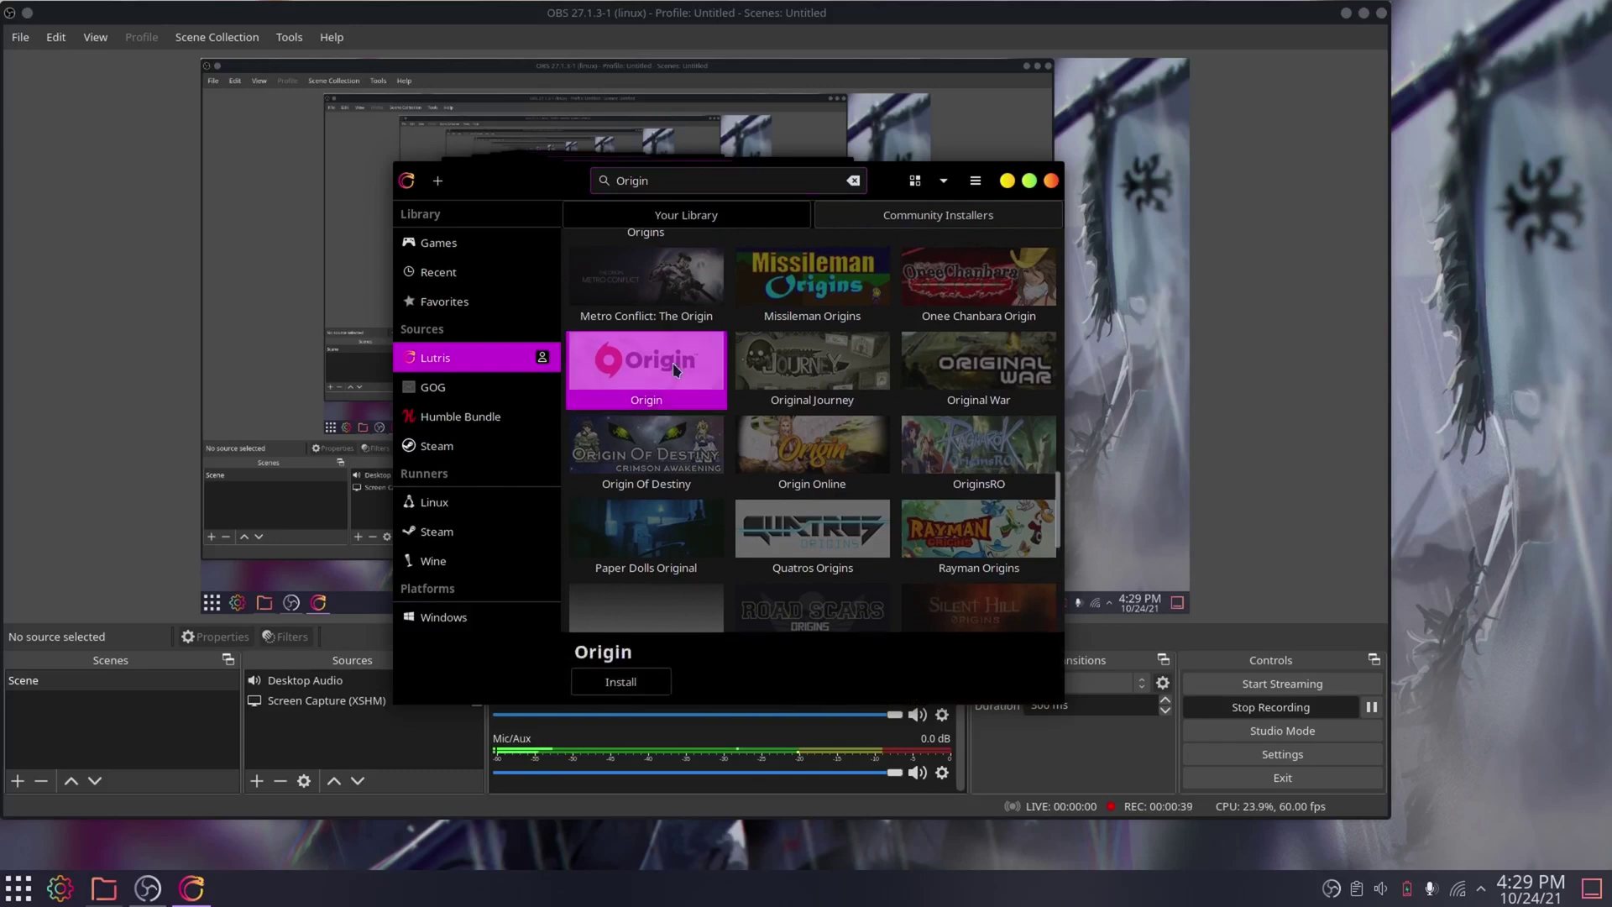
pyautogui.click(649, 687)
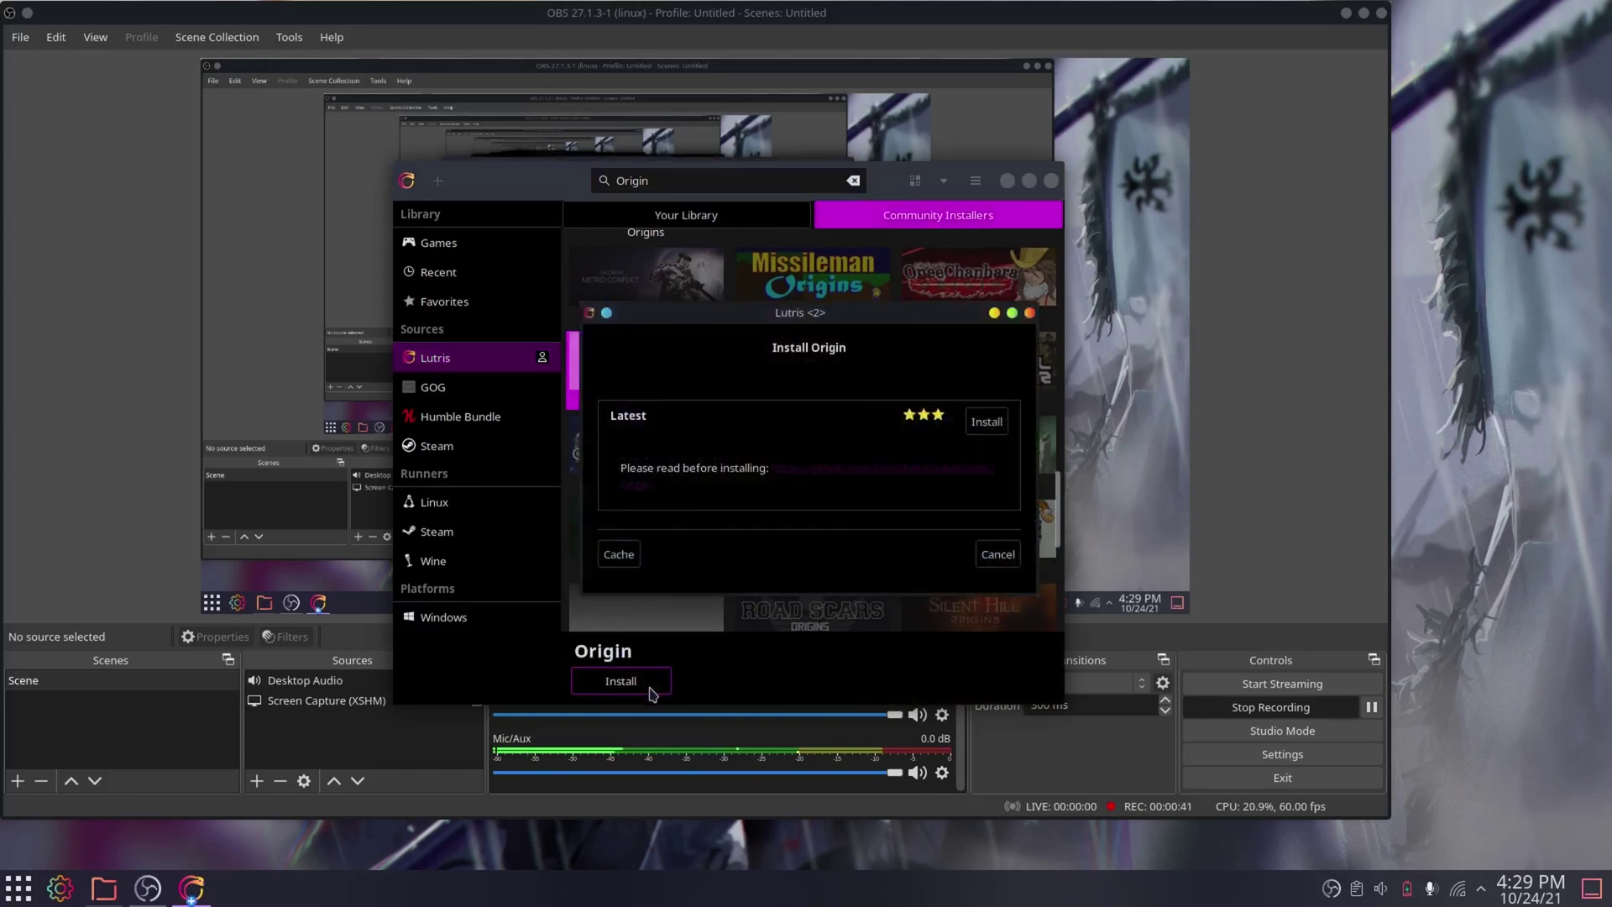
pyautogui.click(1002, 423)
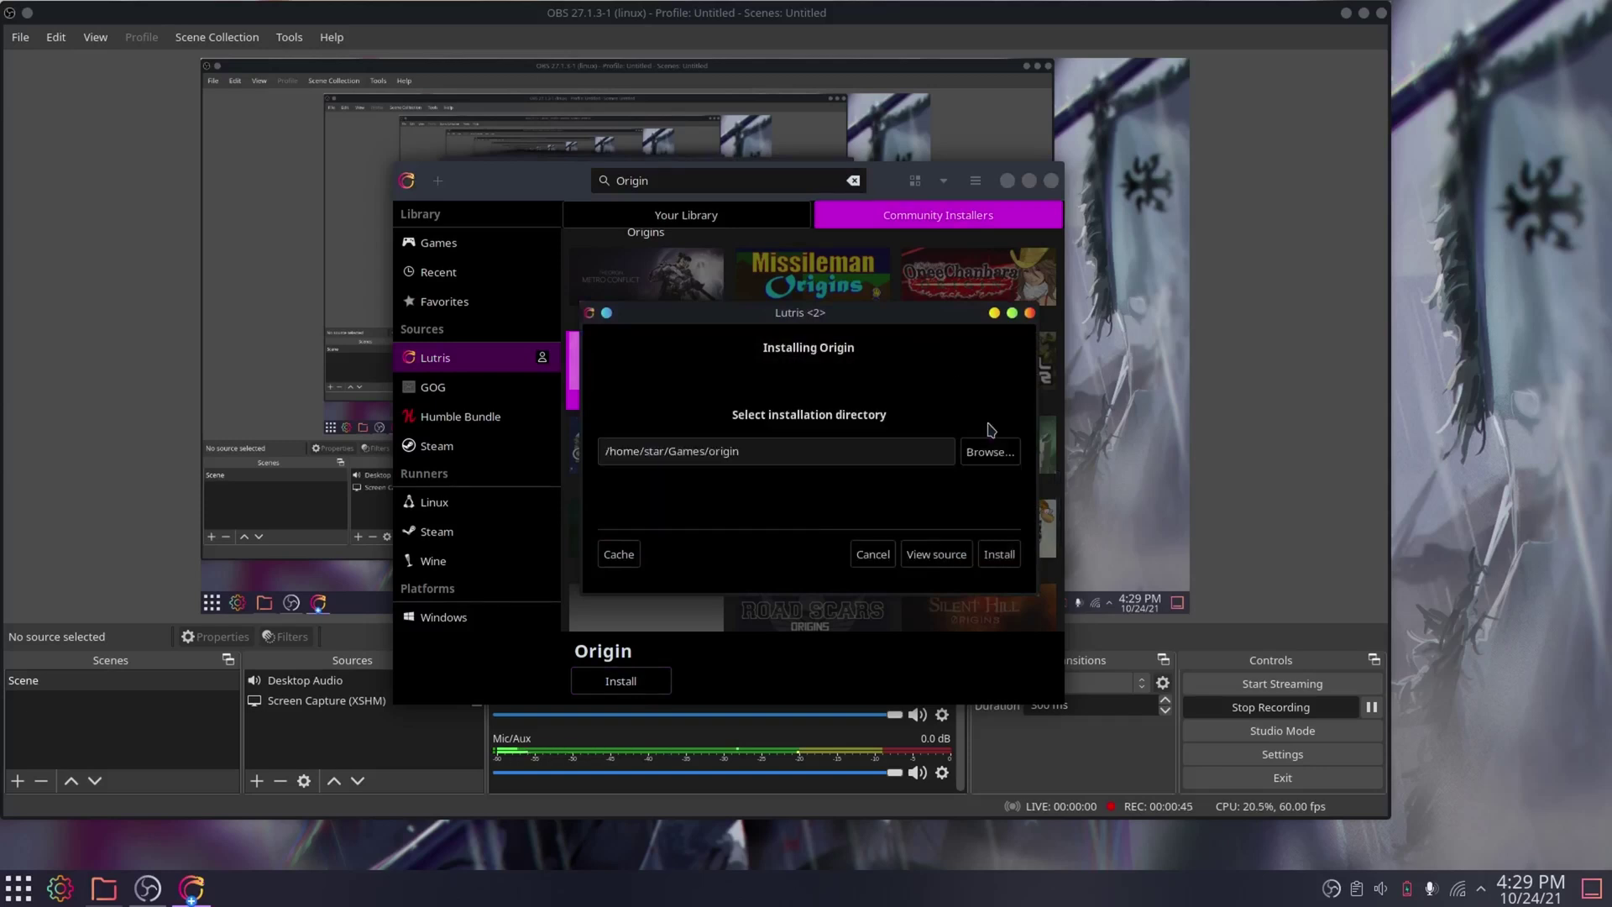
pyautogui.click(1002, 557)
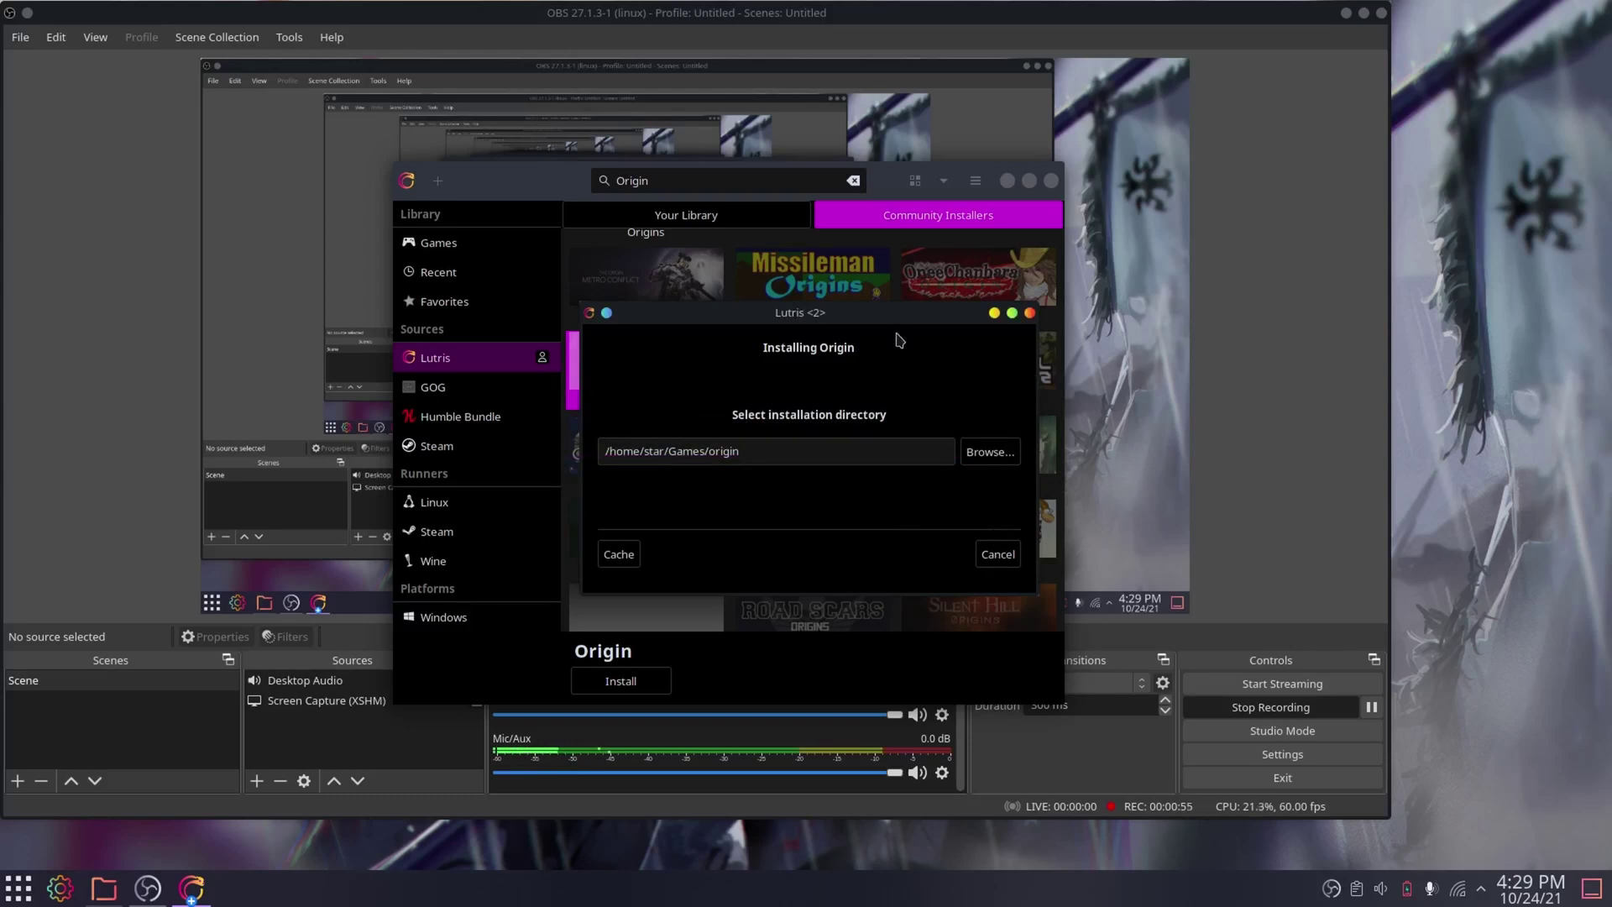
# - Continue the Origin installation with Download kept as the source for OriginSetup.exe
pyautogui.moveTo(890, 323); pyautogui.dragTo(1125, 372)
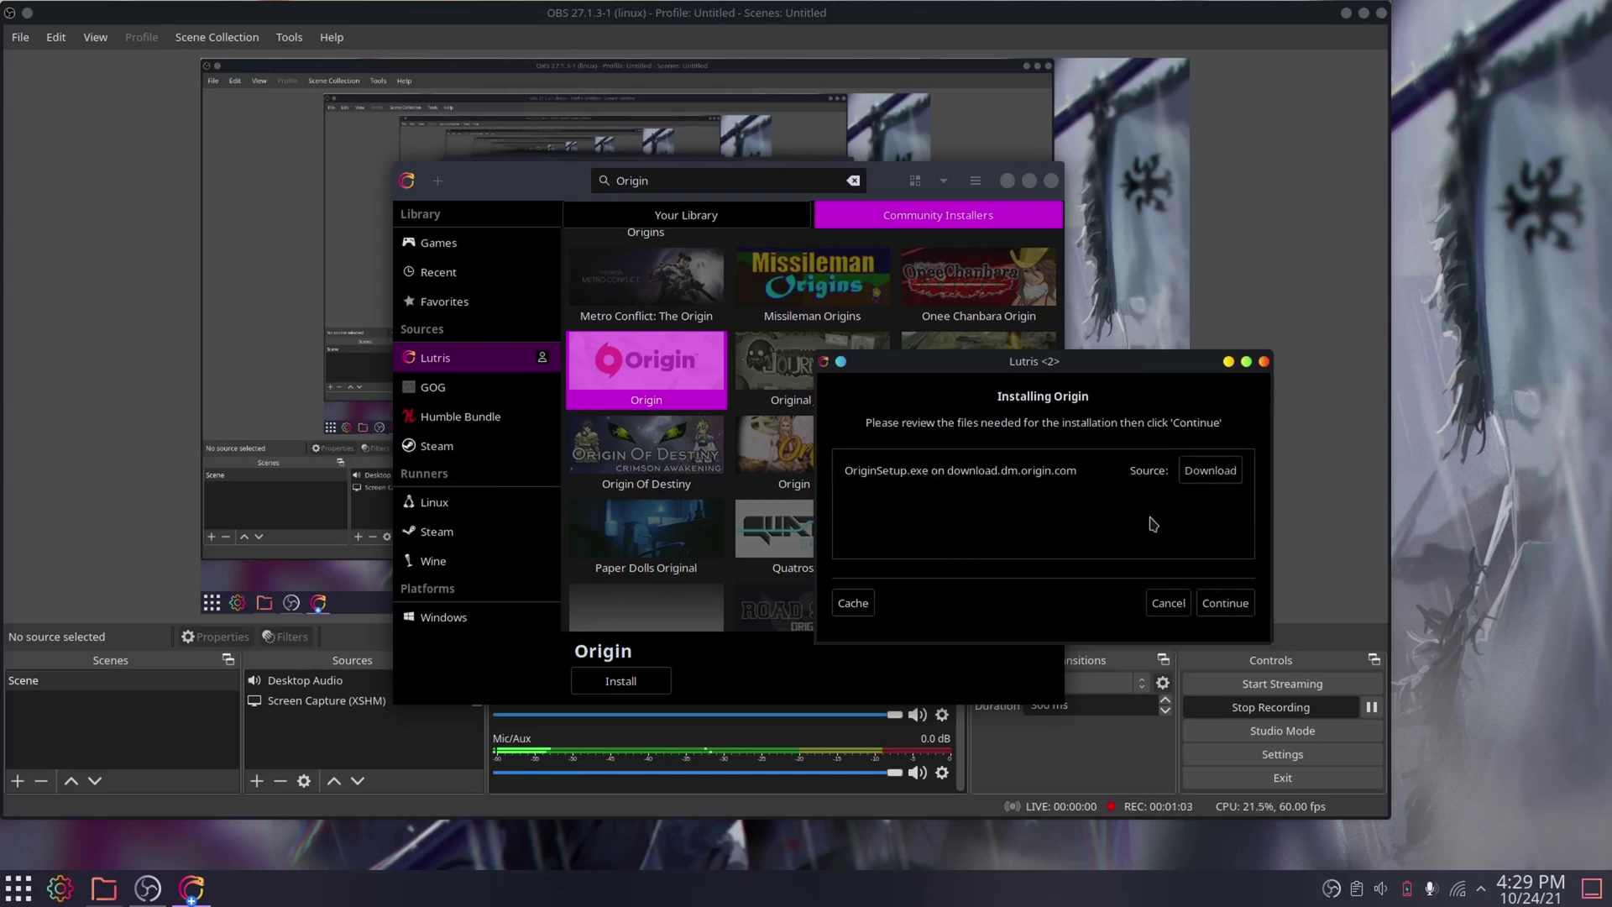
pyautogui.click(1227, 472)
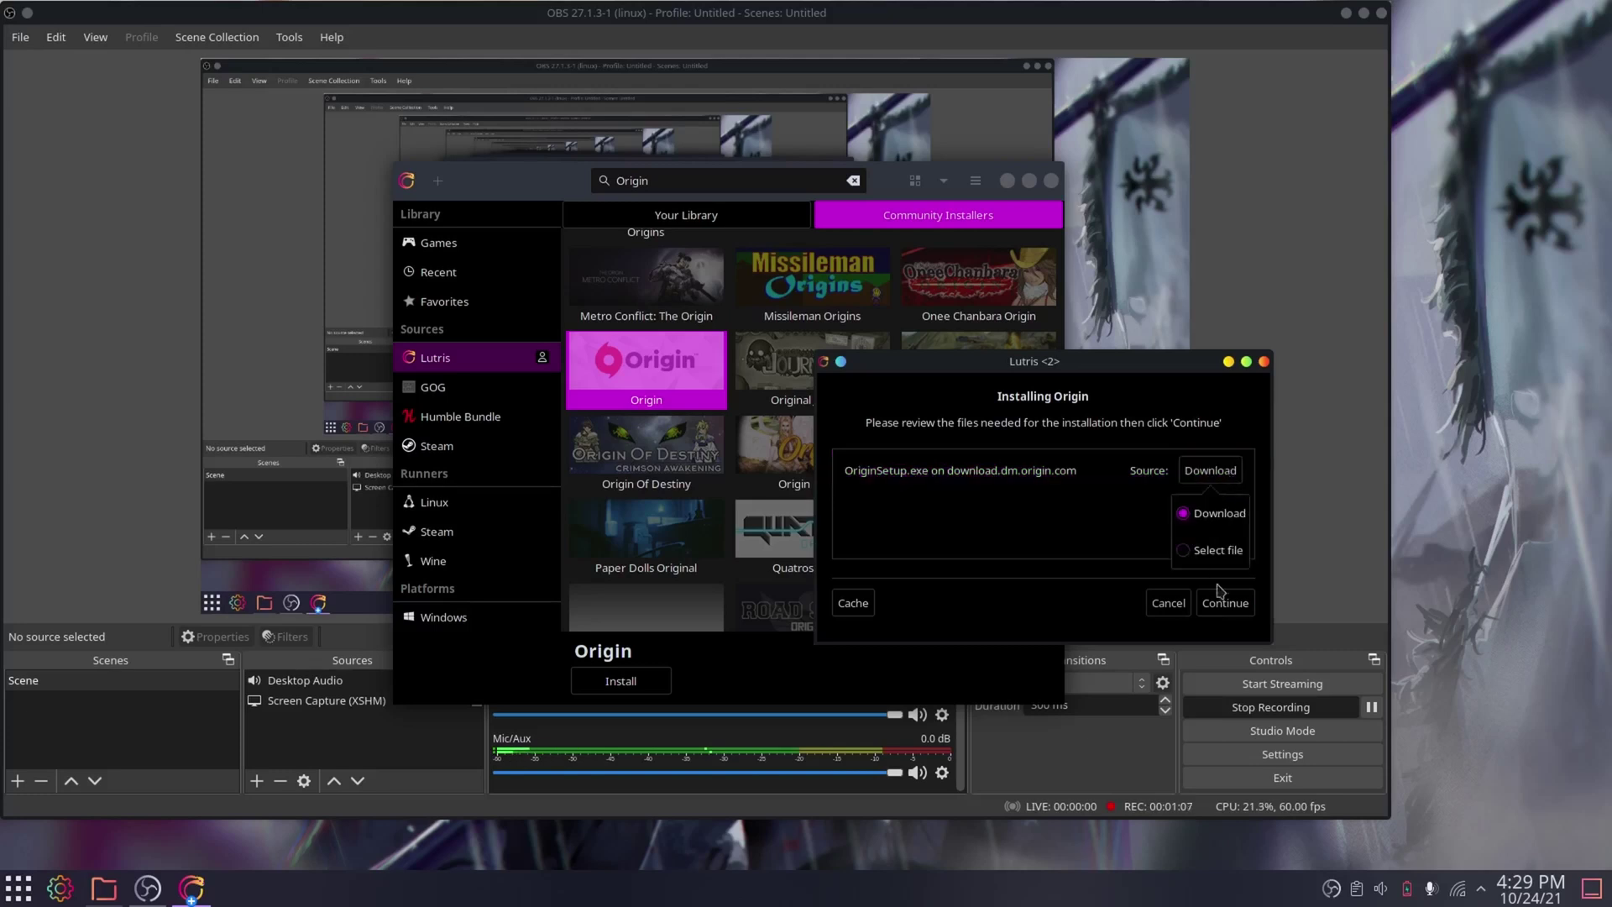
pyautogui.click(1226, 623)
pyautogui.click(1225, 607)
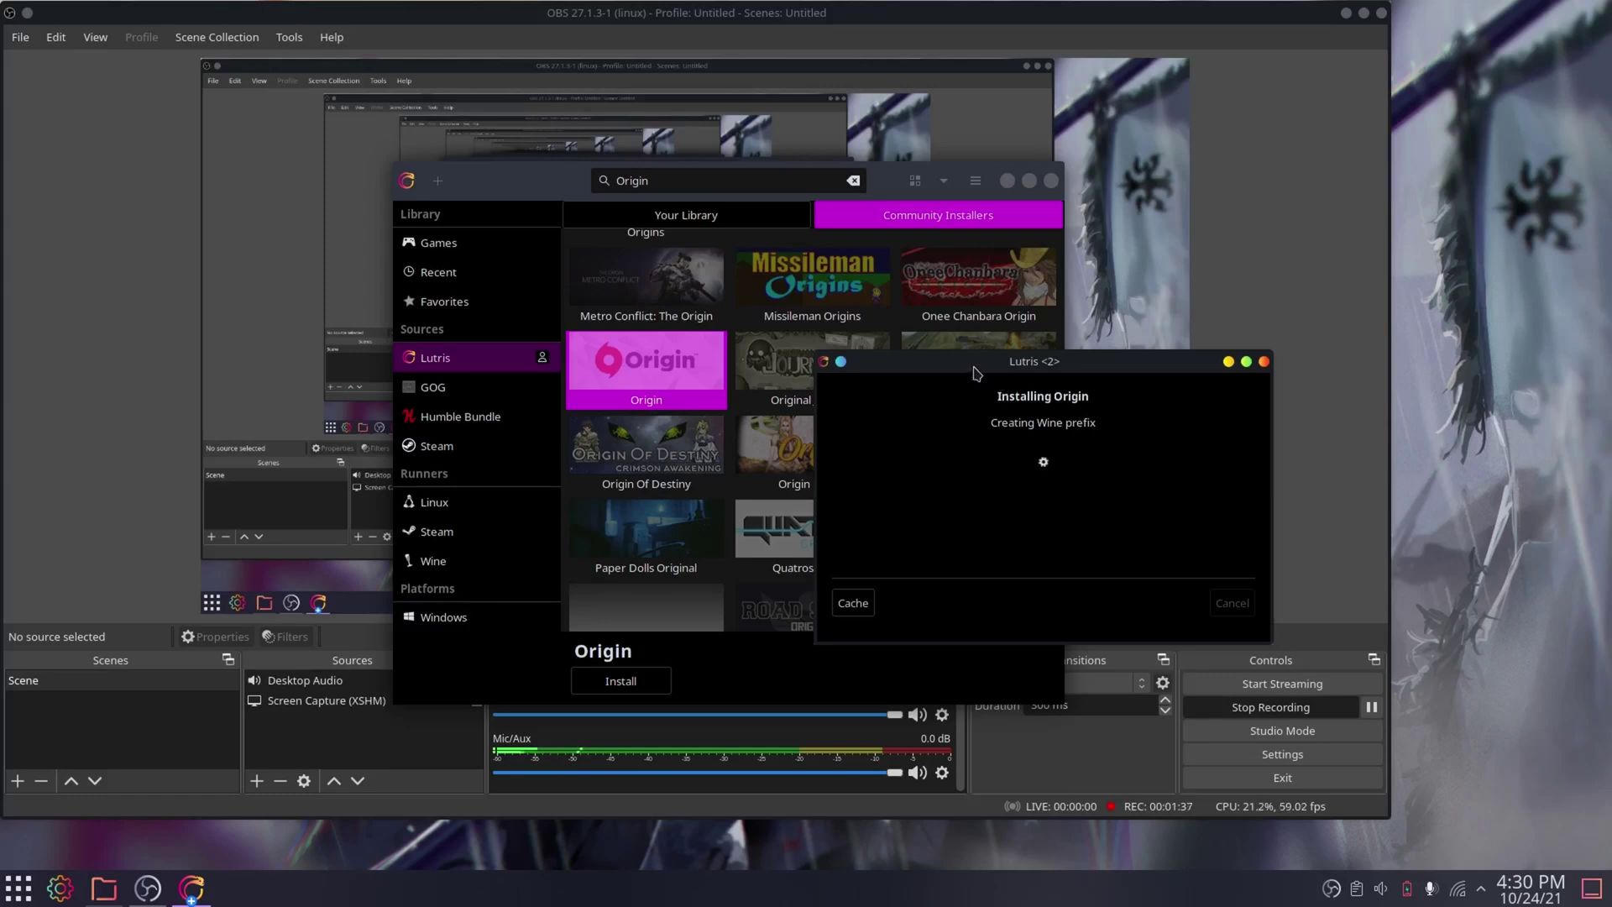
pyautogui.moveTo(974, 365); pyautogui.dragTo(1277, 344)
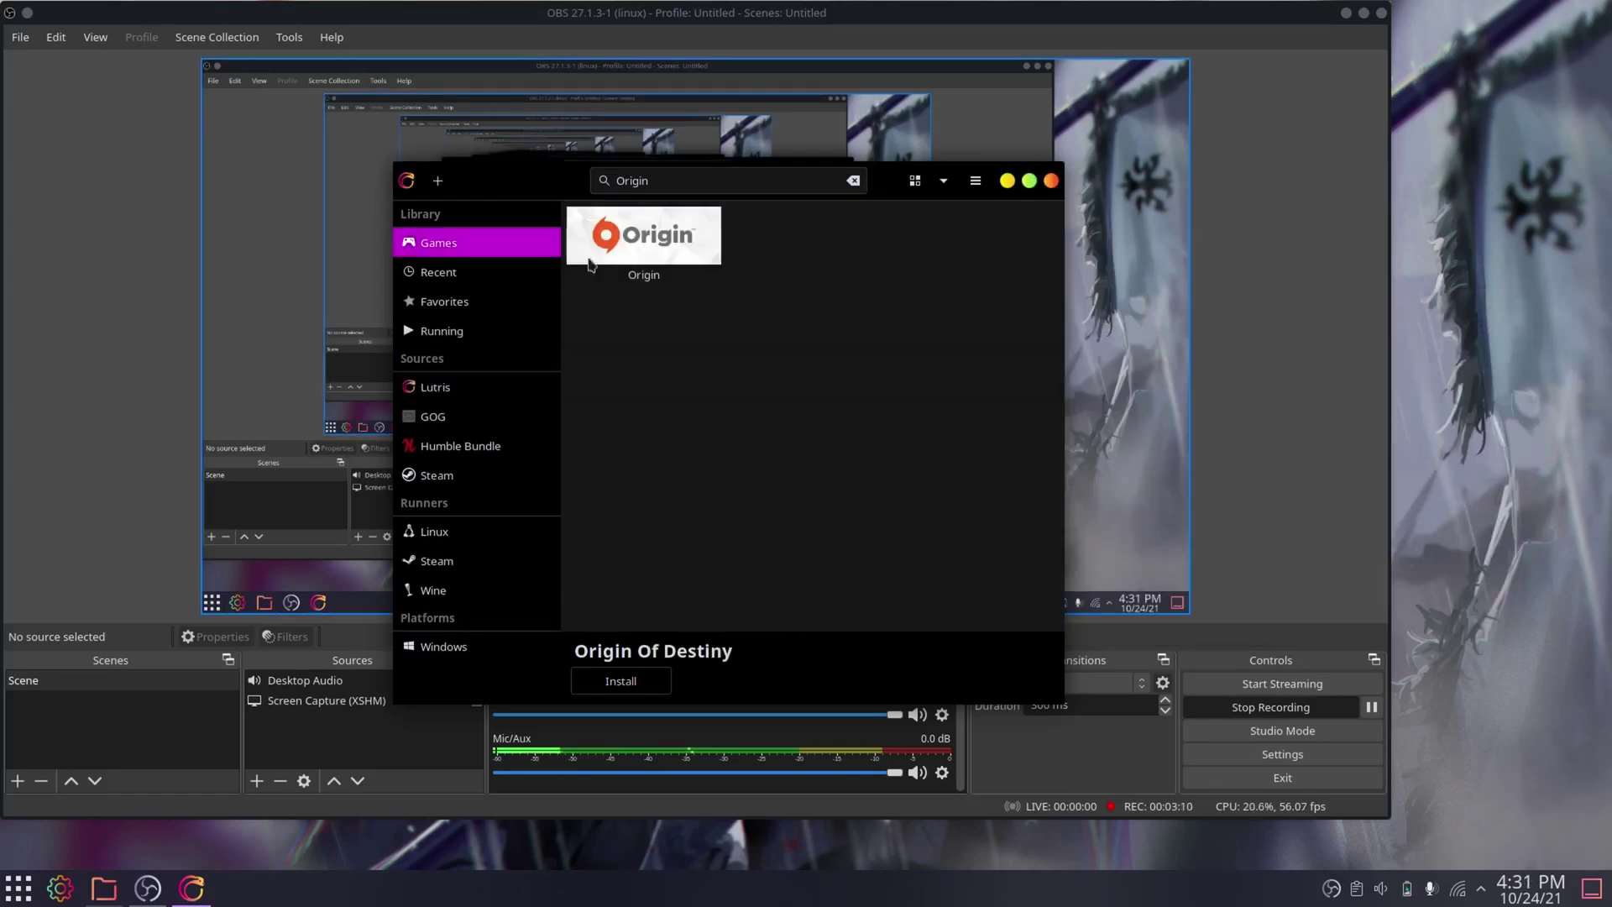
# - Clear the game search, launch Origin from the library and minimise the OBS window
pyautogui.click(853, 181)
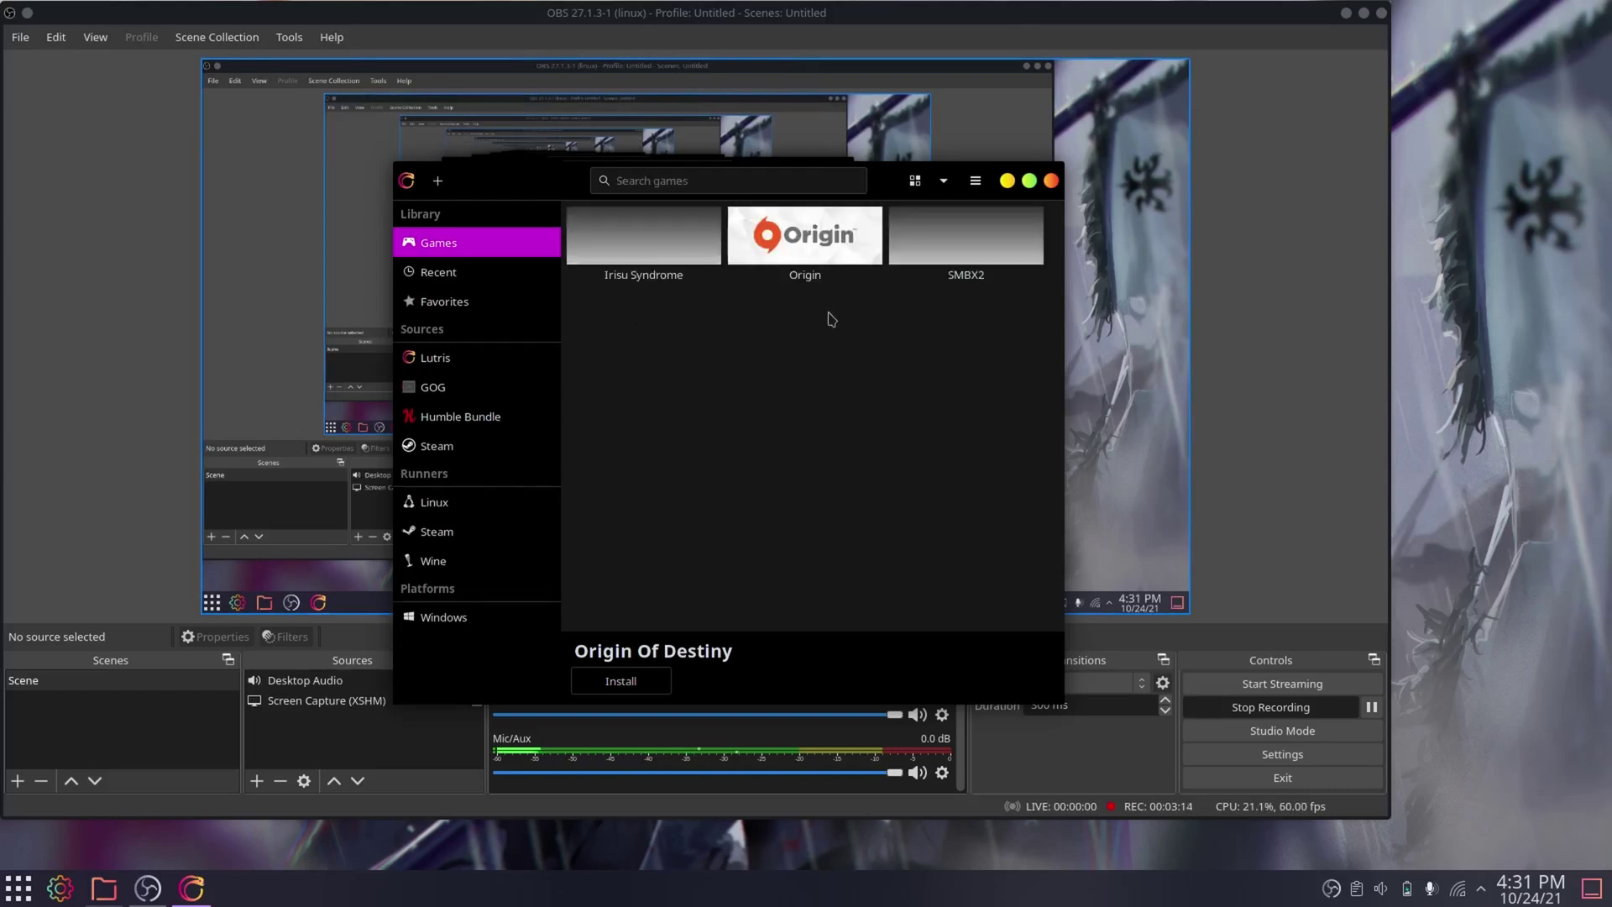
pyautogui.click(821, 245)
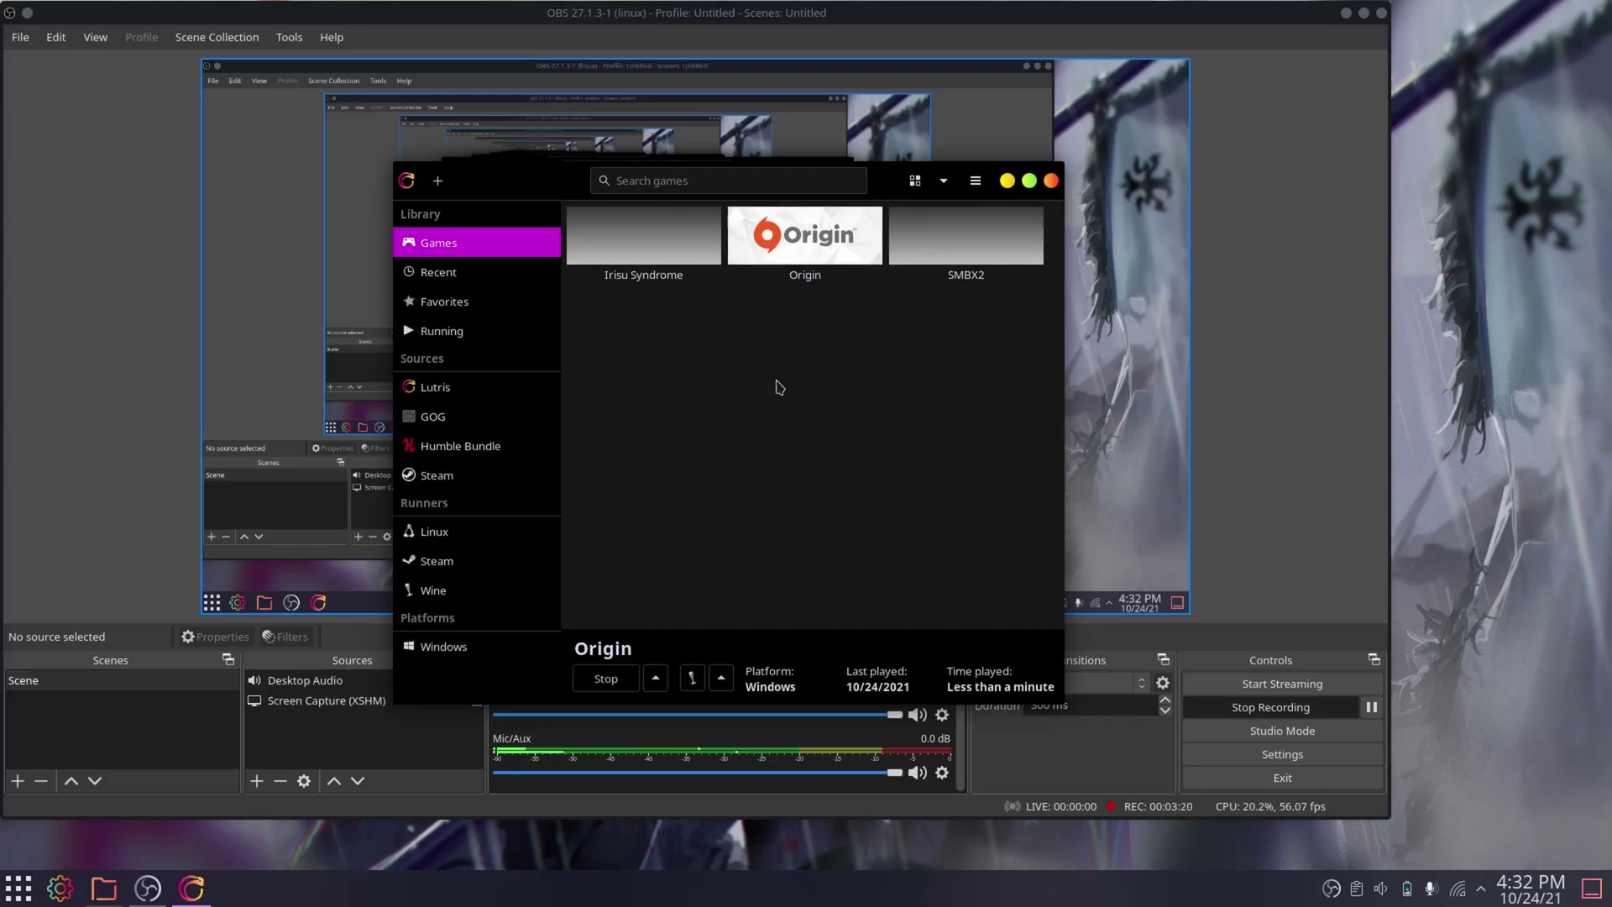
pyautogui.click(1346, 14)
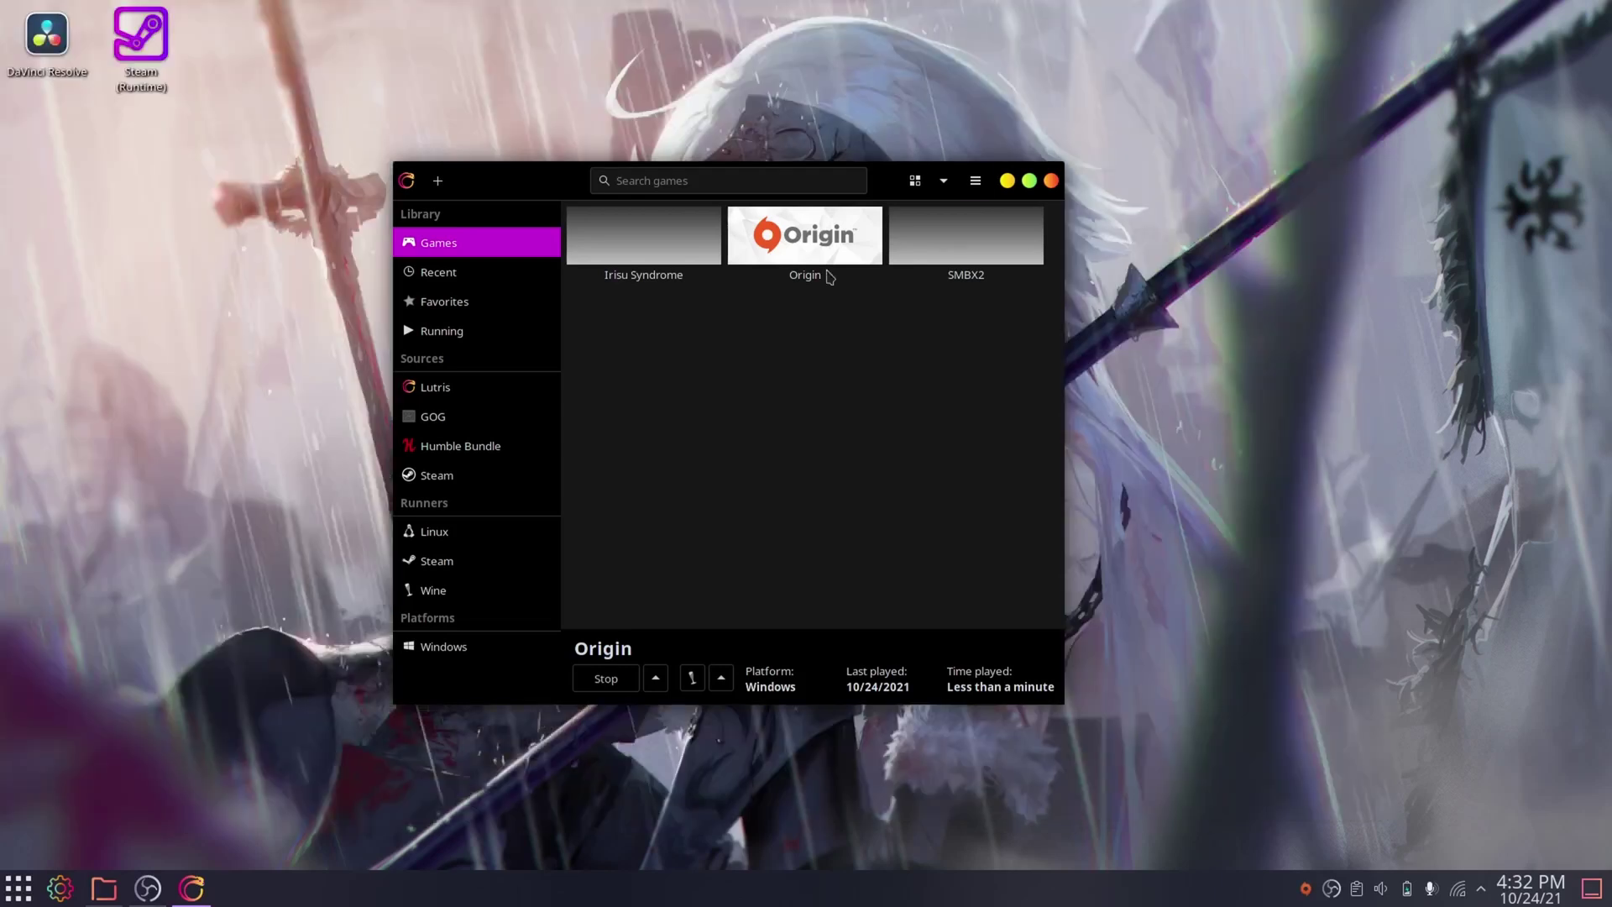
pyautogui.rightClick(790, 257)
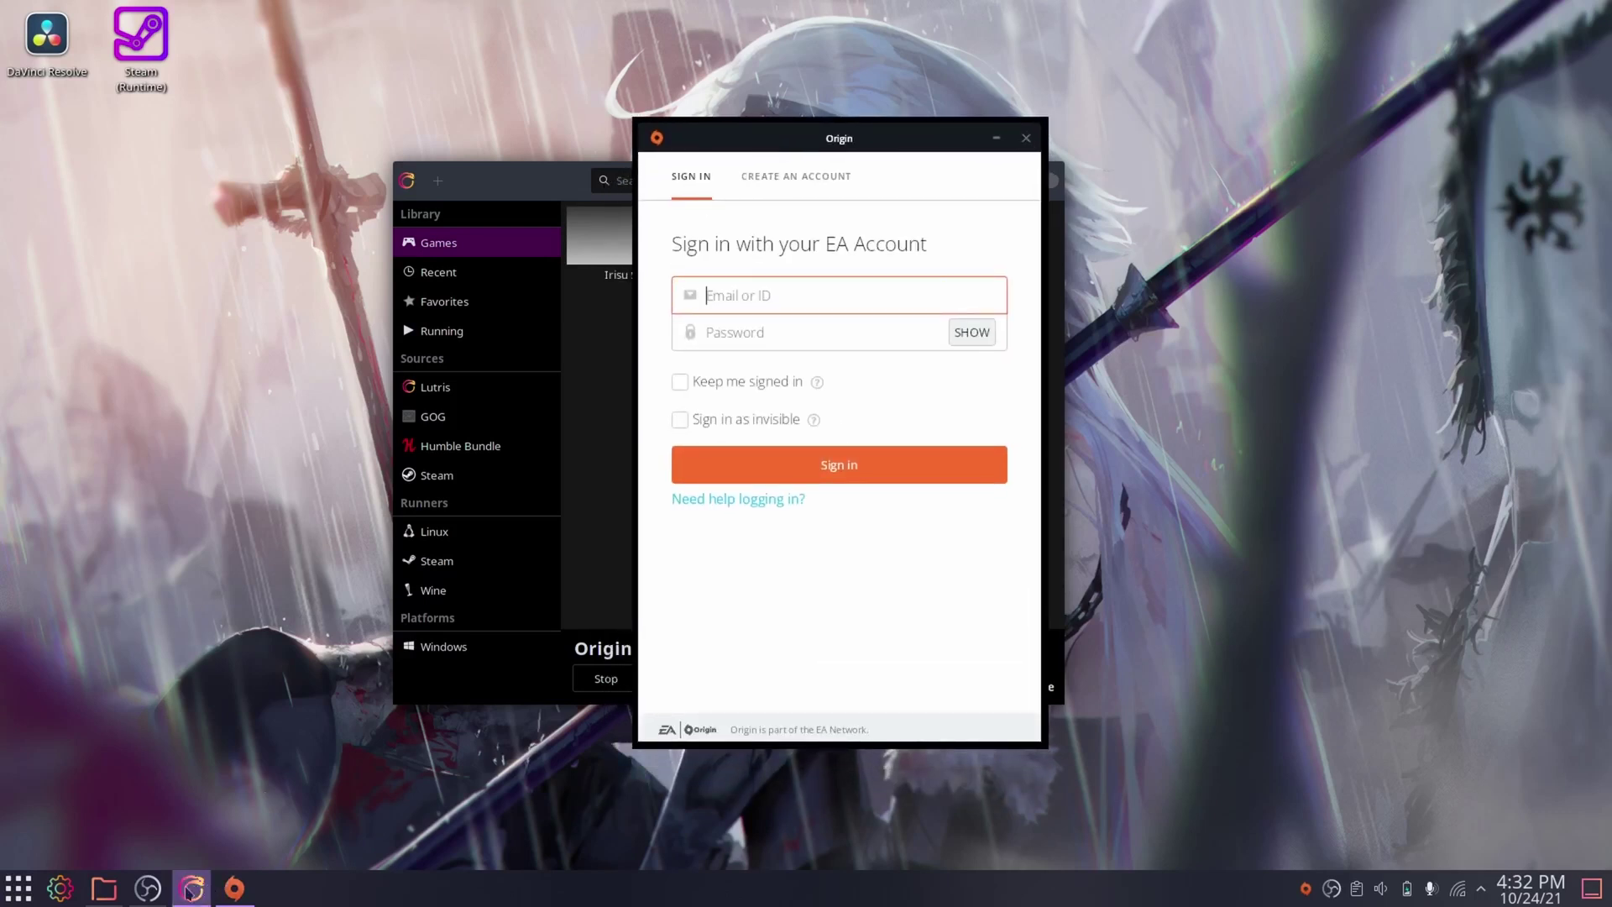
pyautogui.moveTo(148, 889)
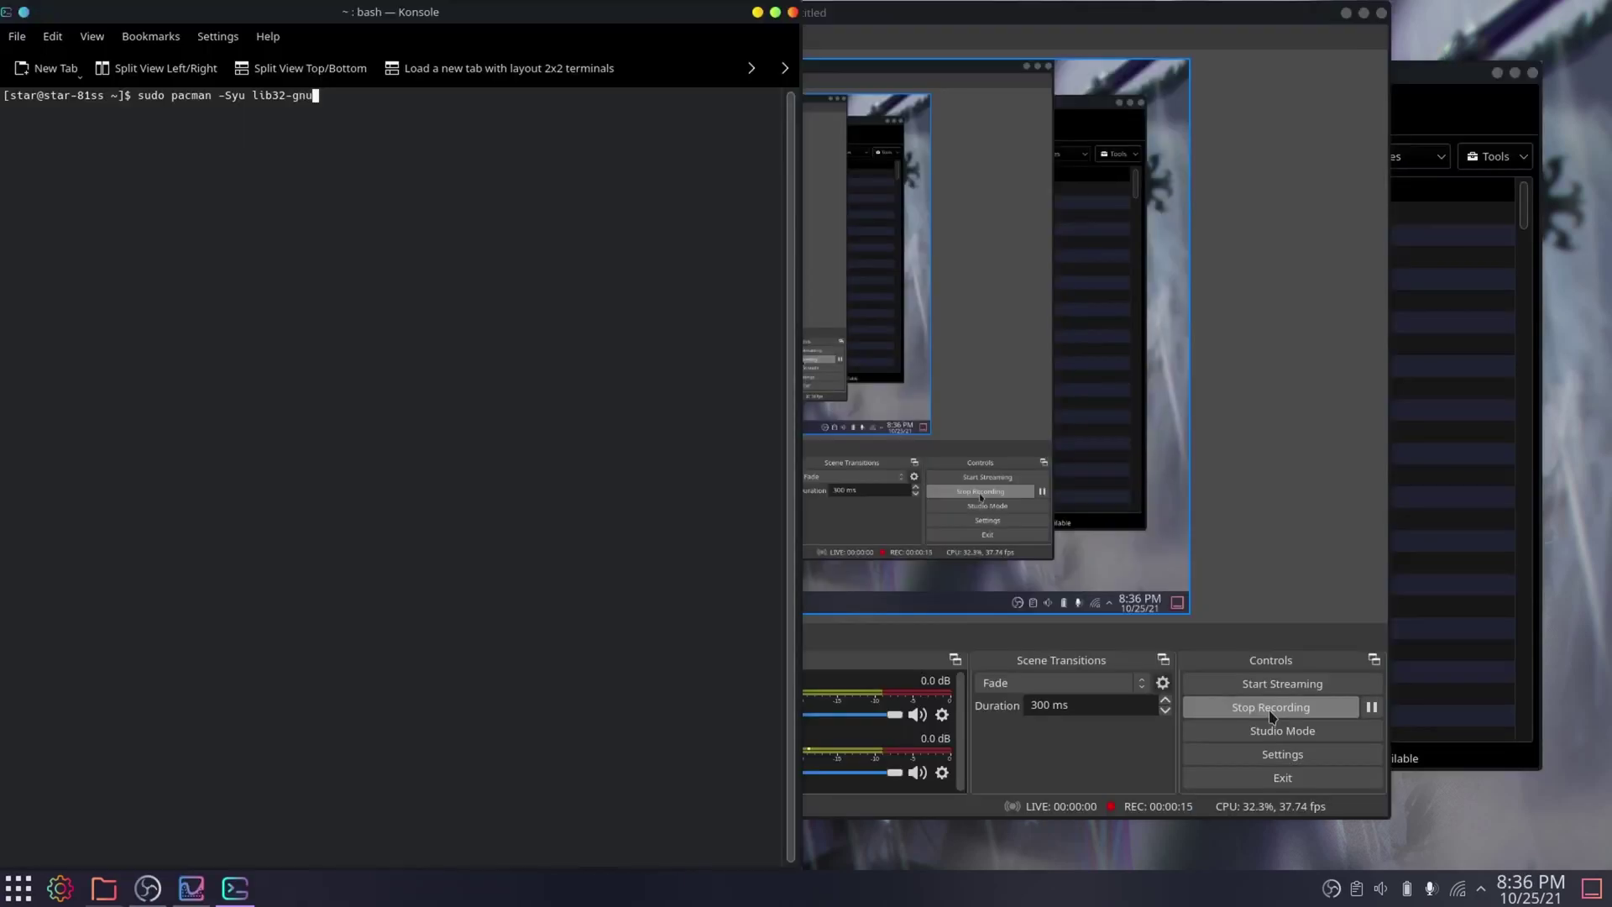
# - In the Konsole terminal, run sudo pacman -Syu lib32-gnutls lib32-libldap lib32-libgpg-error lib32-libxml2, entering the sudo password and approving the installation
pyautogui.write('tls lib32-libldap lib32-libgpg-error lib32-libxml2')
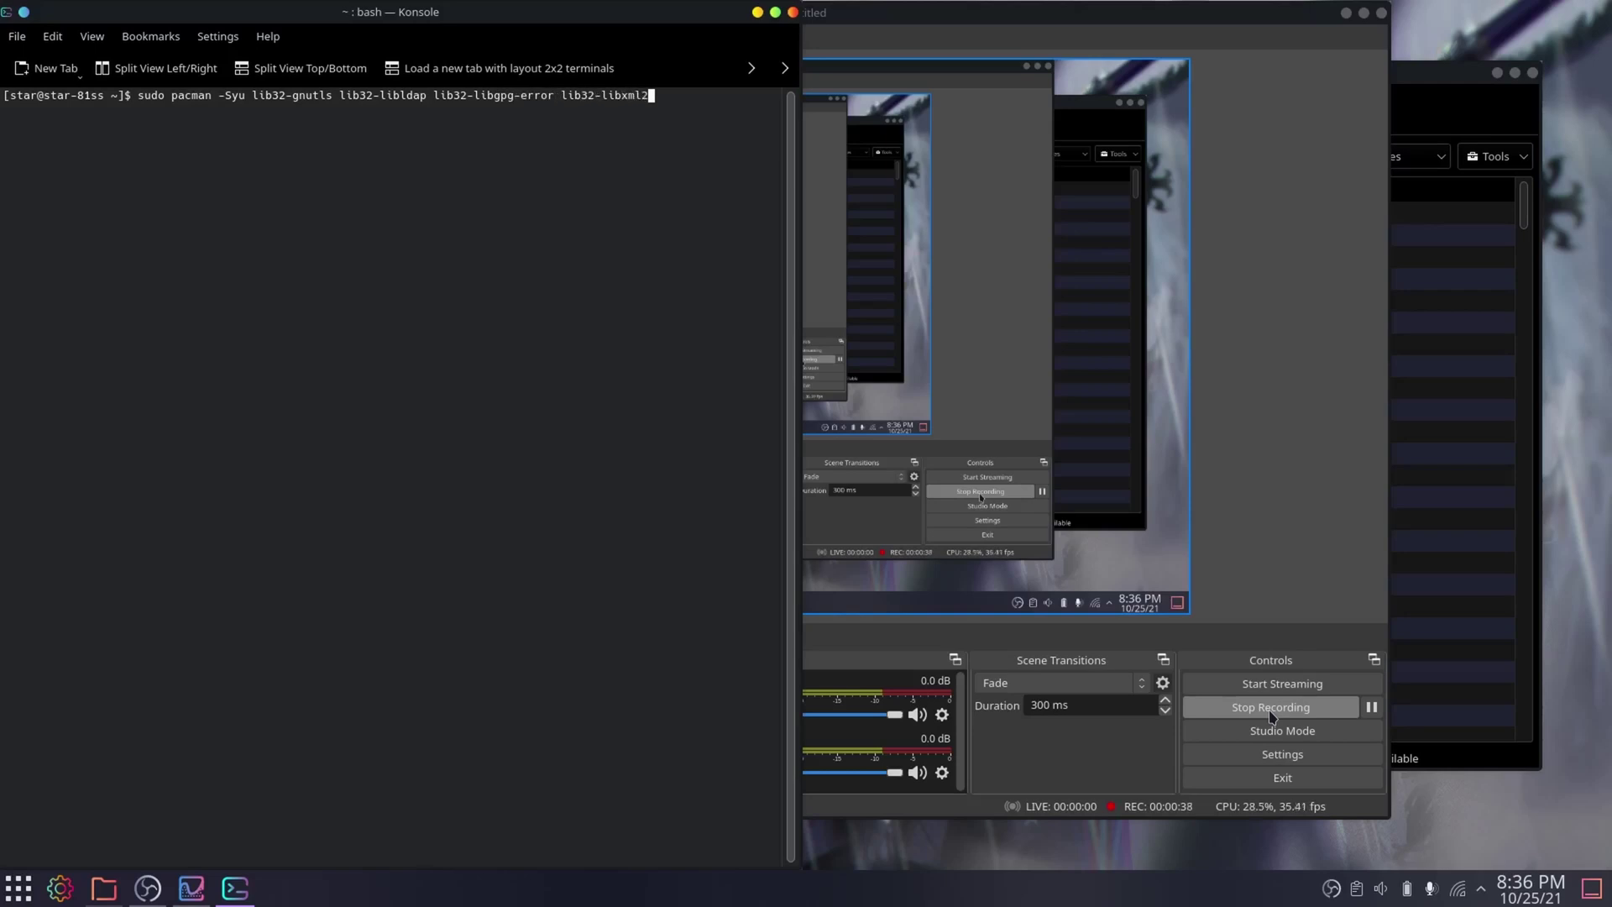
pyautogui.press('Return')
pyautogui.press('Return')
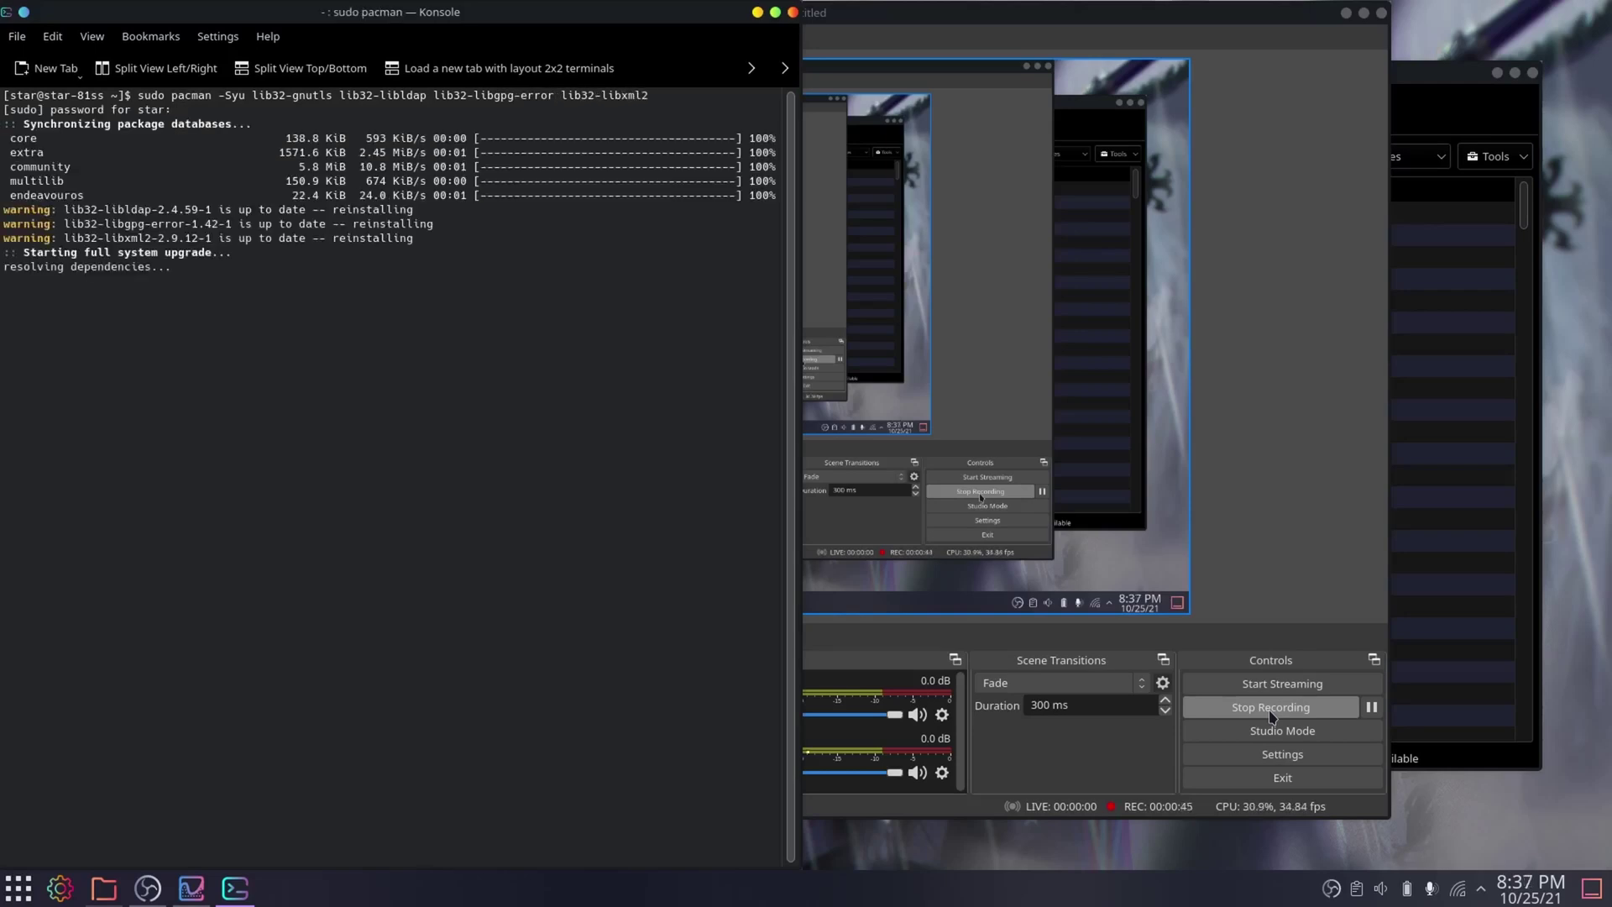
pyautogui.write('Y')
pyautogui.press('Return')
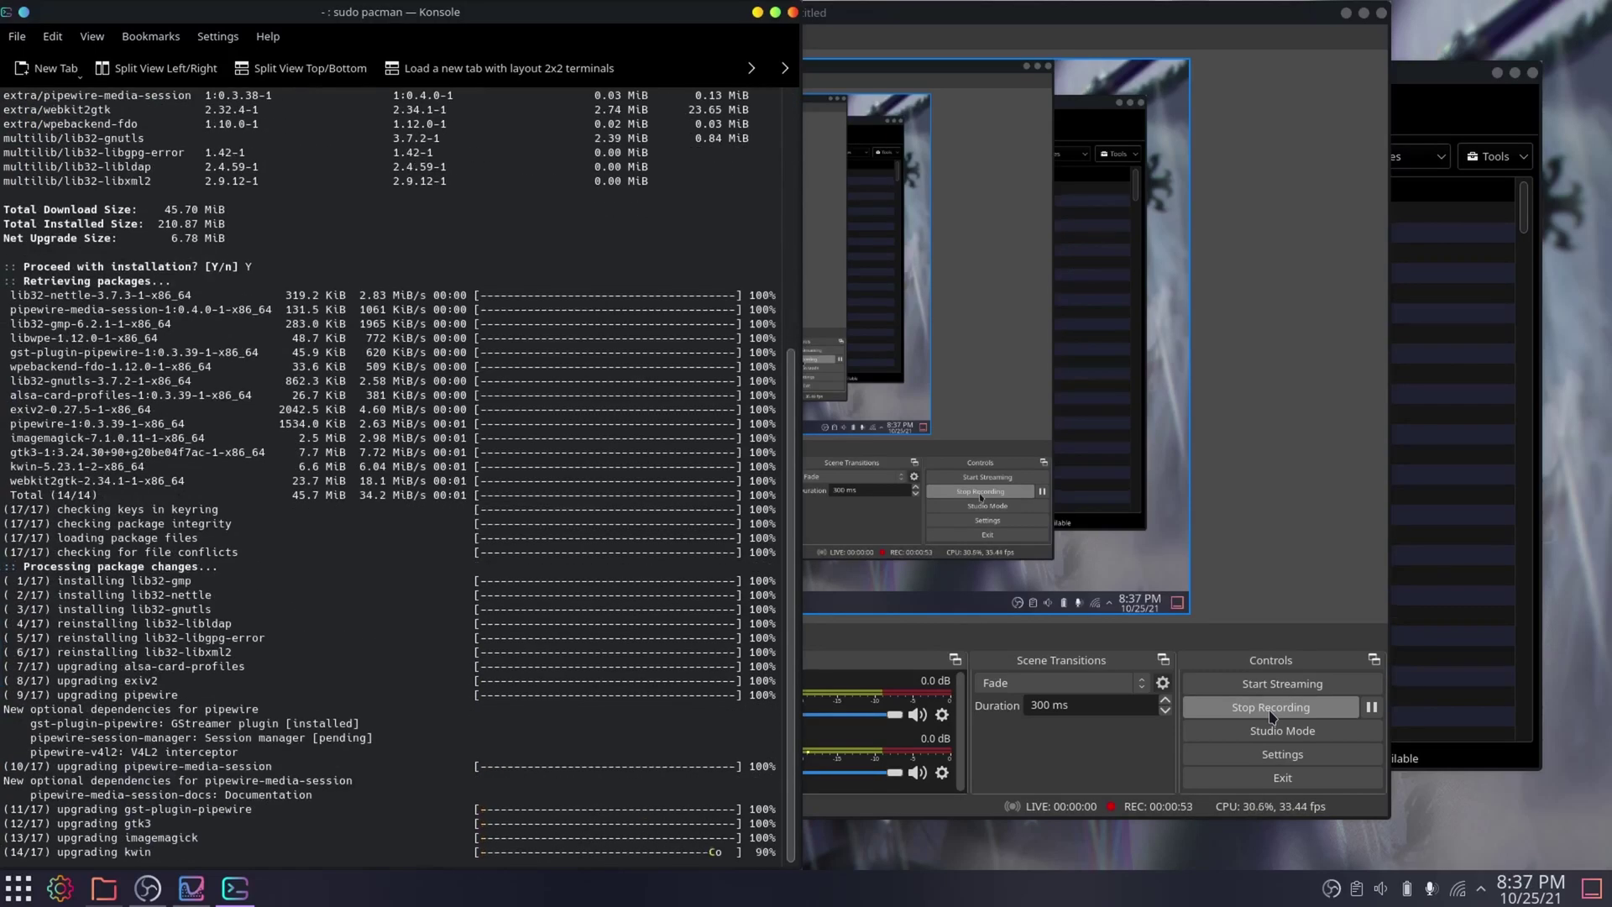
# - Try to run the package list lib32-alsa-plugins lib32-sdl2 lib32-freetype2 libre-dbus lib32-libgcrypt libgcrypt without a pacman command
pyautogui.write('lib32-alsa')
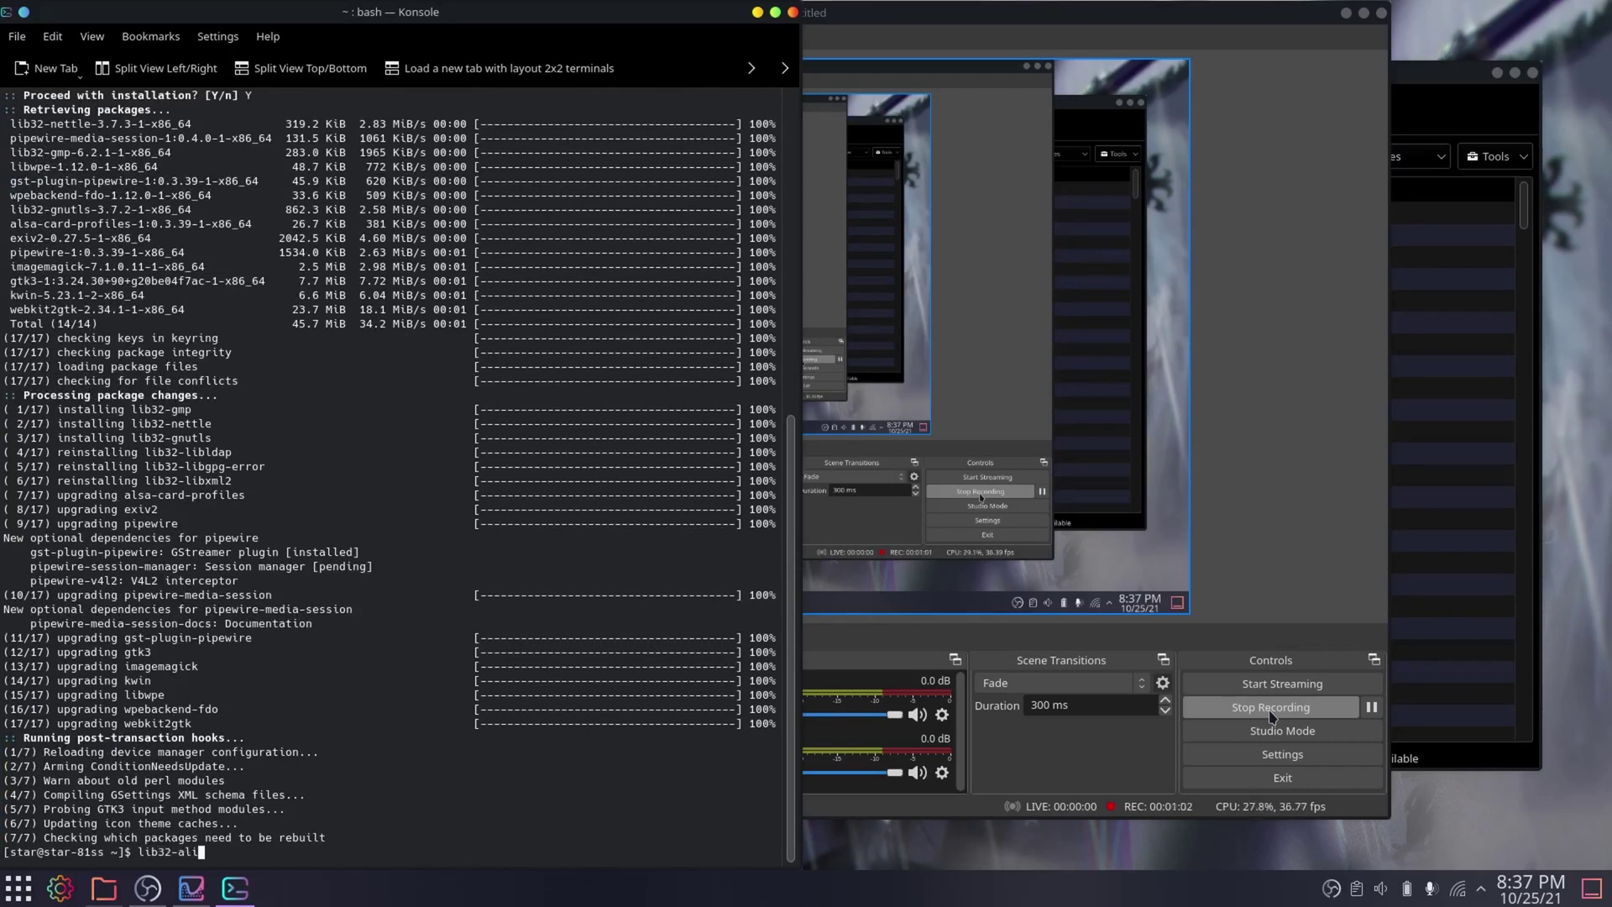
pyautogui.write('-plugins lib32-sdl2 lib32-free')
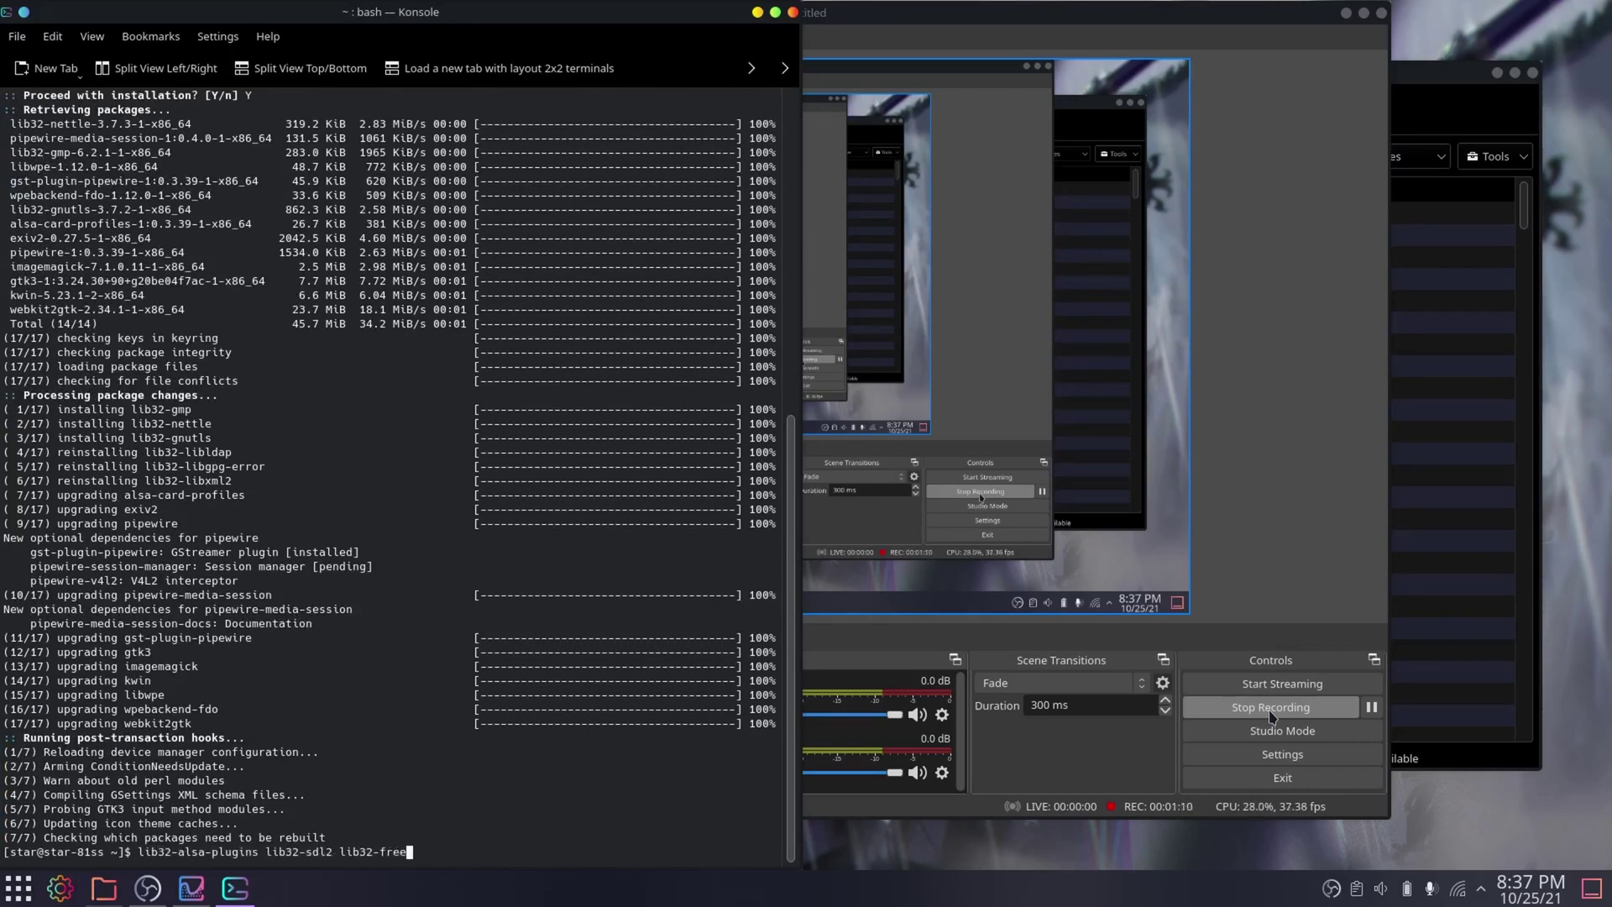
pyautogui.write('type2 libre-dbus lib32-libgcrypt libgcrypt')
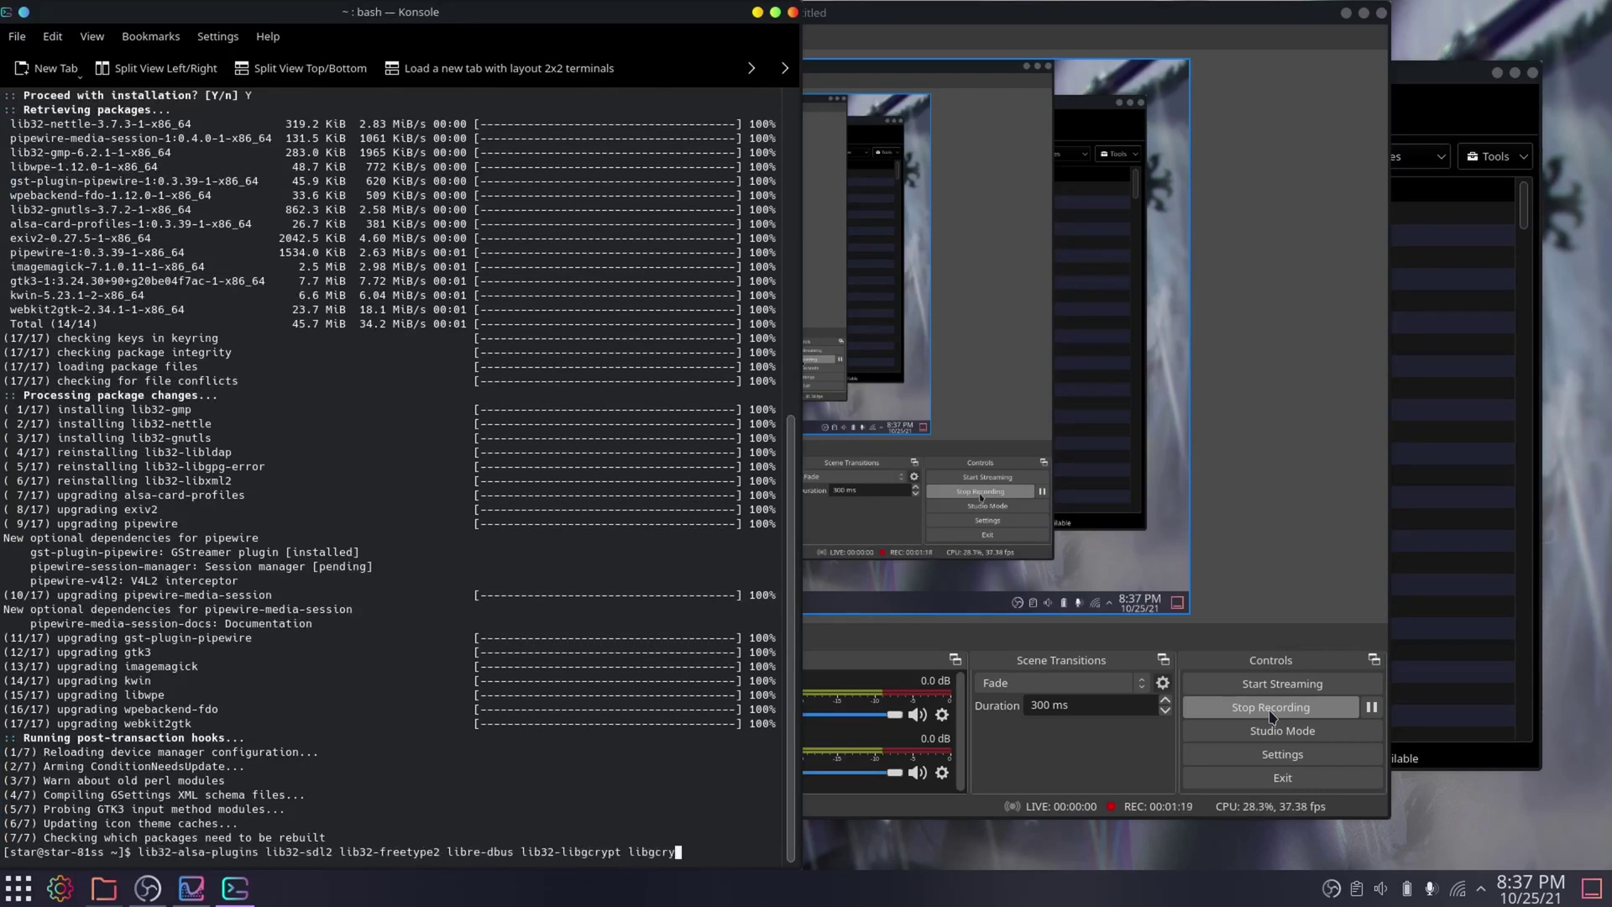
pyautogui.press('Return')
pyautogui.write('lib32-alsa-plugins lib32-sdl2 lib32-freetype2 libre-dbus lib32-libgcrypt libgcrypt')
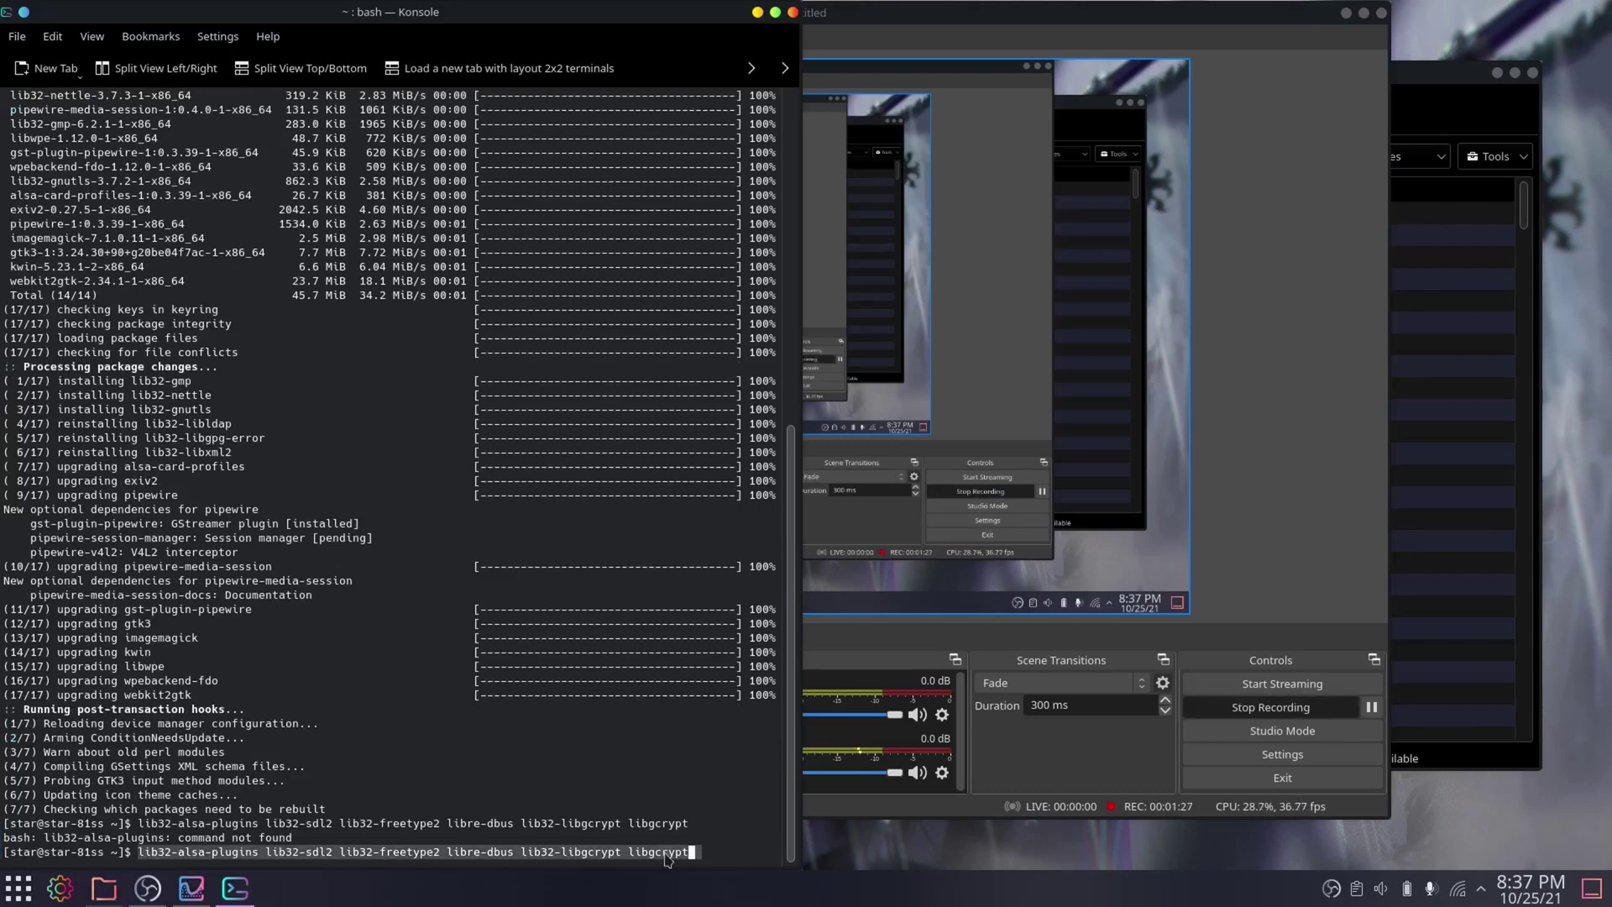
pyautogui.press('BackSpace')
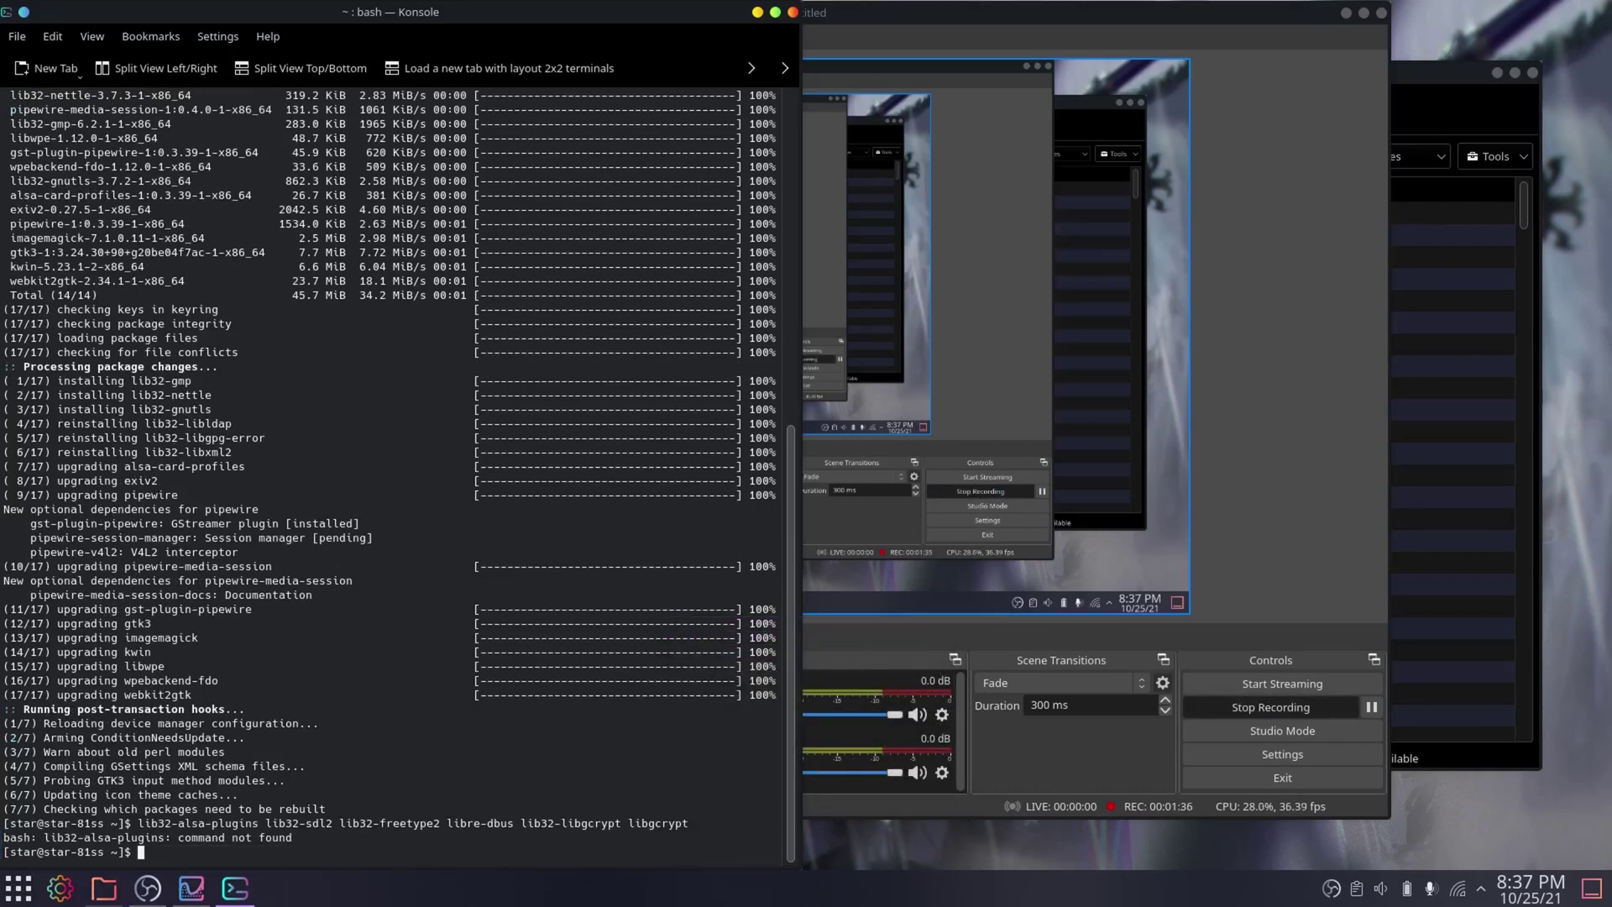
# - Reuse the earlier command to run sudo pacman -Syu lib32-alsa-plugins lib32-sdl2 lib32-freetype2 libre-dbus lib32-libgcrypt libgcrypt
pyautogui.press('Up')
pyautogui.press('Up')
pyautogui.press('BackSpace')
pyautogui.press('BackSpace')
pyautogui.press('BackSpace')
pyautogui.press('BackSpace')
pyautogui.press('BackSpace')
pyautogui.press('BackSpace')
pyautogui.press('BackSpace')
pyautogui.hotkey('ctrl', 'w')
pyautogui.hotkey('ctrl', 'w')
pyautogui.hotkey('ctrl', 'w')
pyautogui.hotkey('ctrl', 'w')
pyautogui.write('lib32-alsa-plugins lib32-sdl2 lib32-freetype2 libre-dbus lib32-libgcrypt libgcrypt')
pyautogui.press('Return')
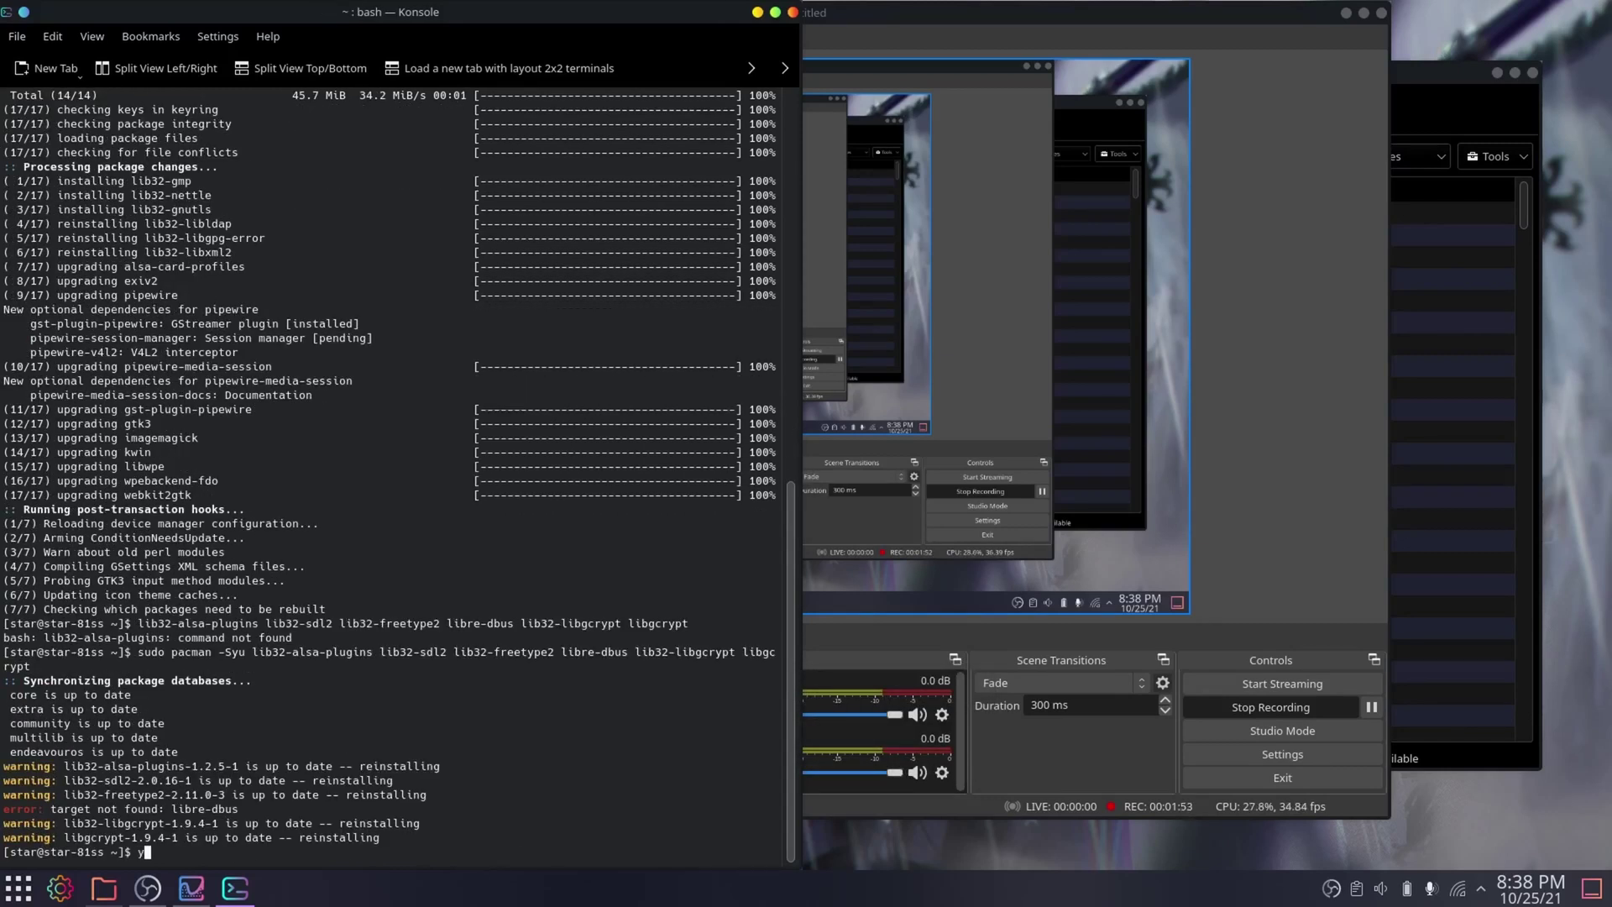
pyautogui.write('y')
pyautogui.press('Return')
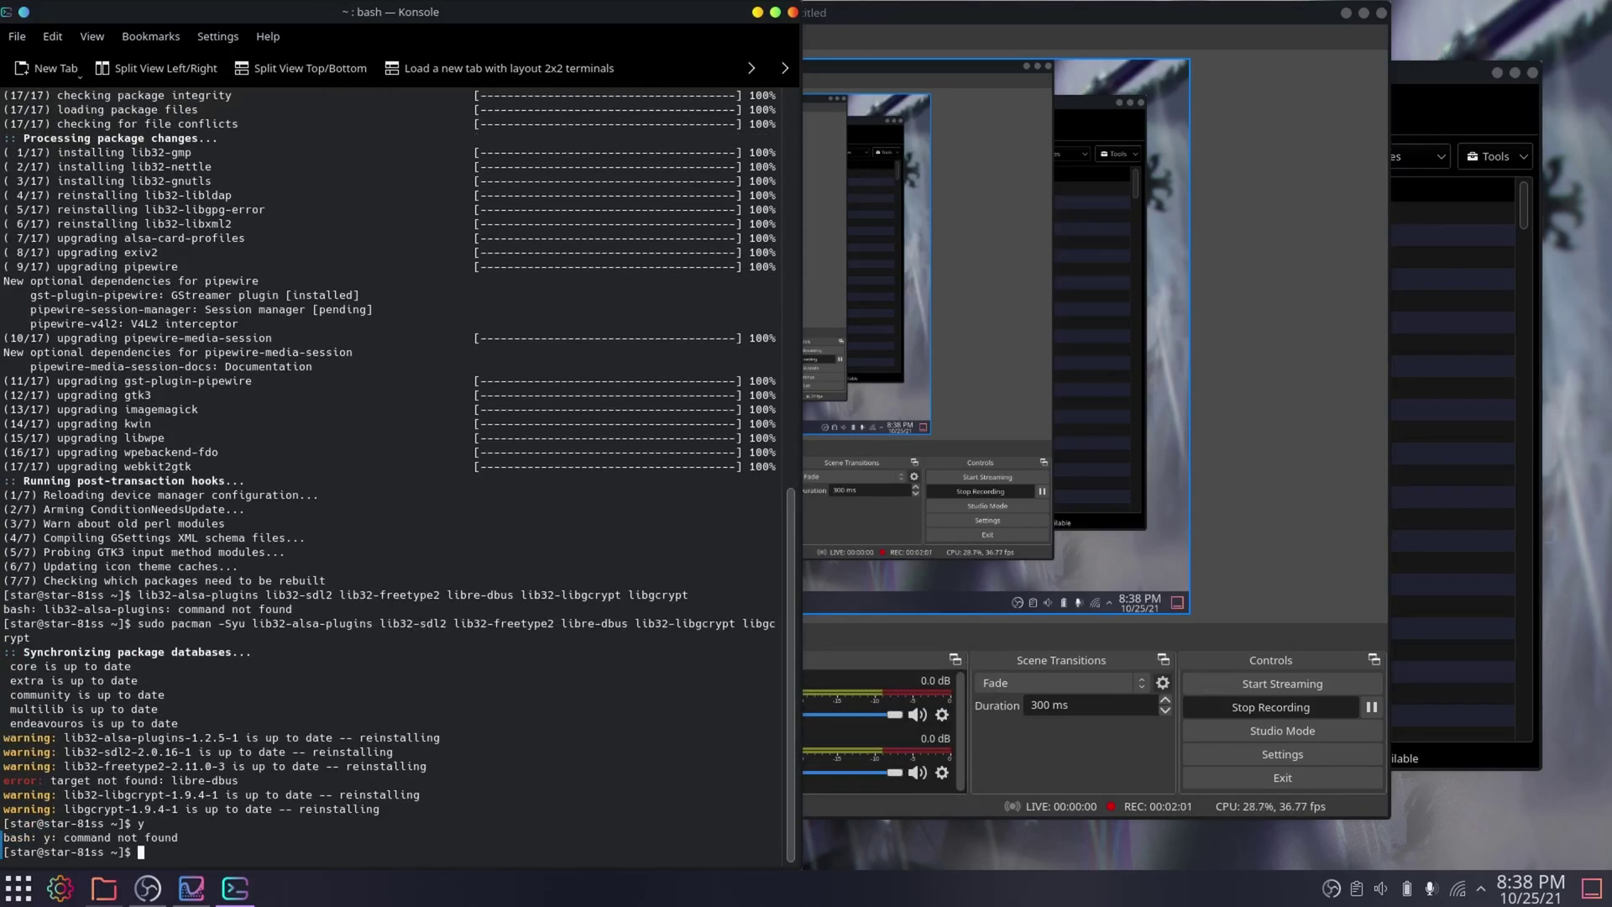
pyautogui.write('lib32-dbus')
pyautogui.press('Return')
# - Correct libre-dbus to lib32-dbus in the previous pacman command, run it and approve the installation
pyautogui.press('Up')
pyautogui.press('Left')
pyautogui.press('Left')
pyautogui.press('Left')
pyautogui.press('Left')
pyautogui.press('Left')
pyautogui.press('Left')
pyautogui.press('Left')
pyautogui.press('Left')
pyautogui.press('Left')
pyautogui.press('Left')
pyautogui.press('Left')
pyautogui.press('Left')
pyautogui.press('Left')
pyautogui.press('Left')
pyautogui.press('Left')
pyautogui.press('Left')
pyautogui.press('Left')
pyautogui.press('Left')
pyautogui.press('Left')
pyautogui.press('Left')
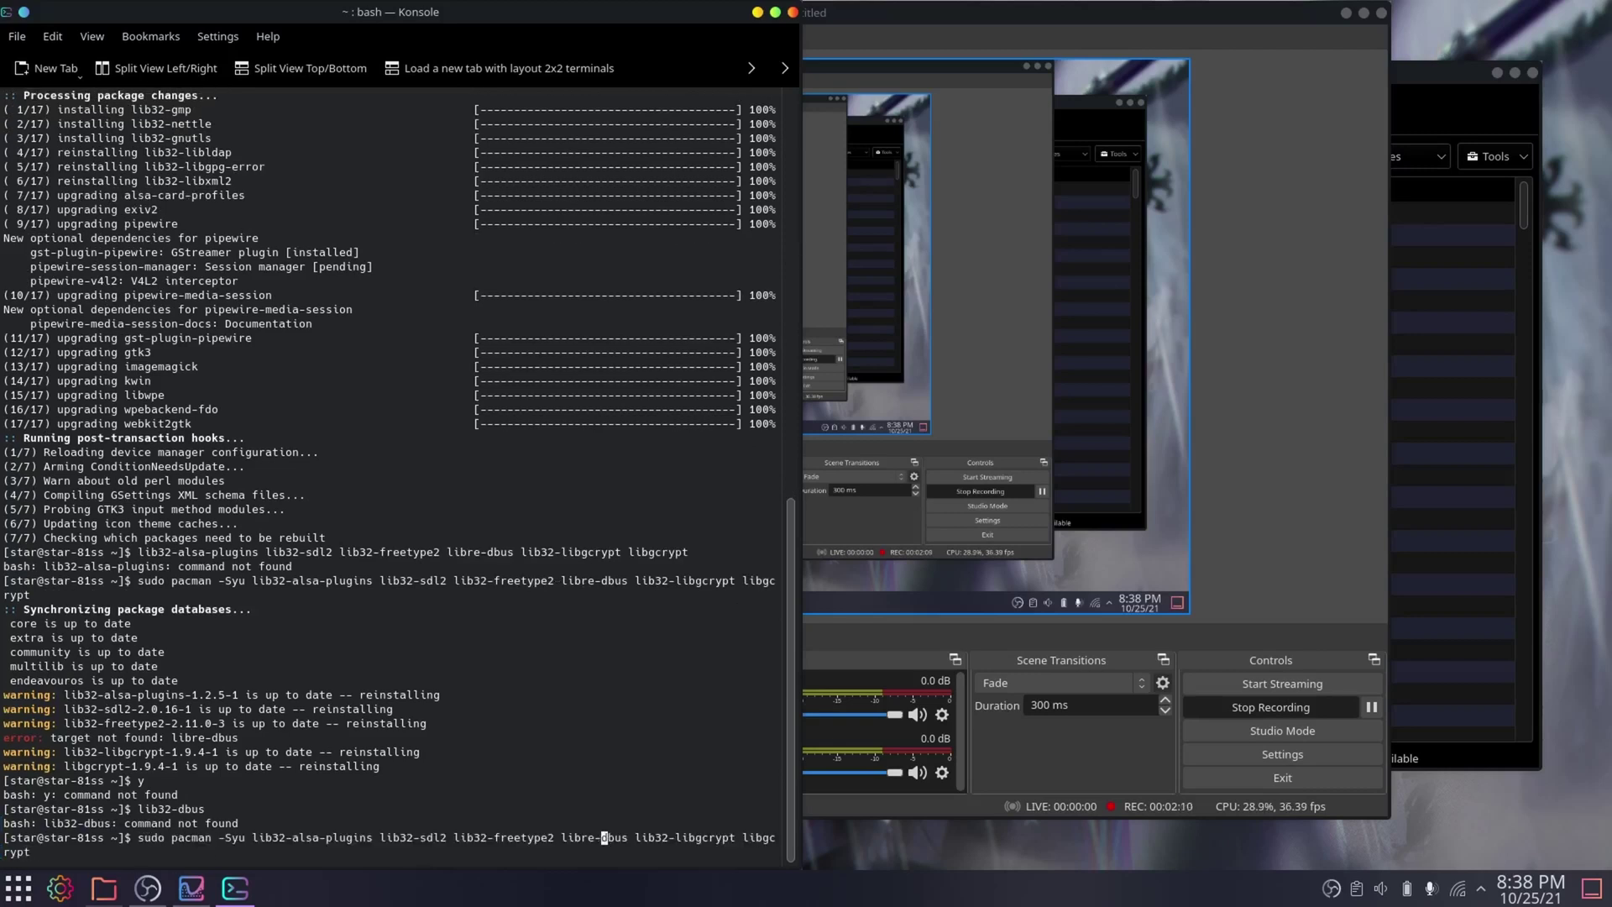
pyautogui.press('BackSpace')
pyautogui.press('BackSpace')
pyautogui.press('BackSpace')
pyautogui.write('32-')
pyautogui.press('Return')
pyautogui.write('Y')
pyautogui.press('Return')
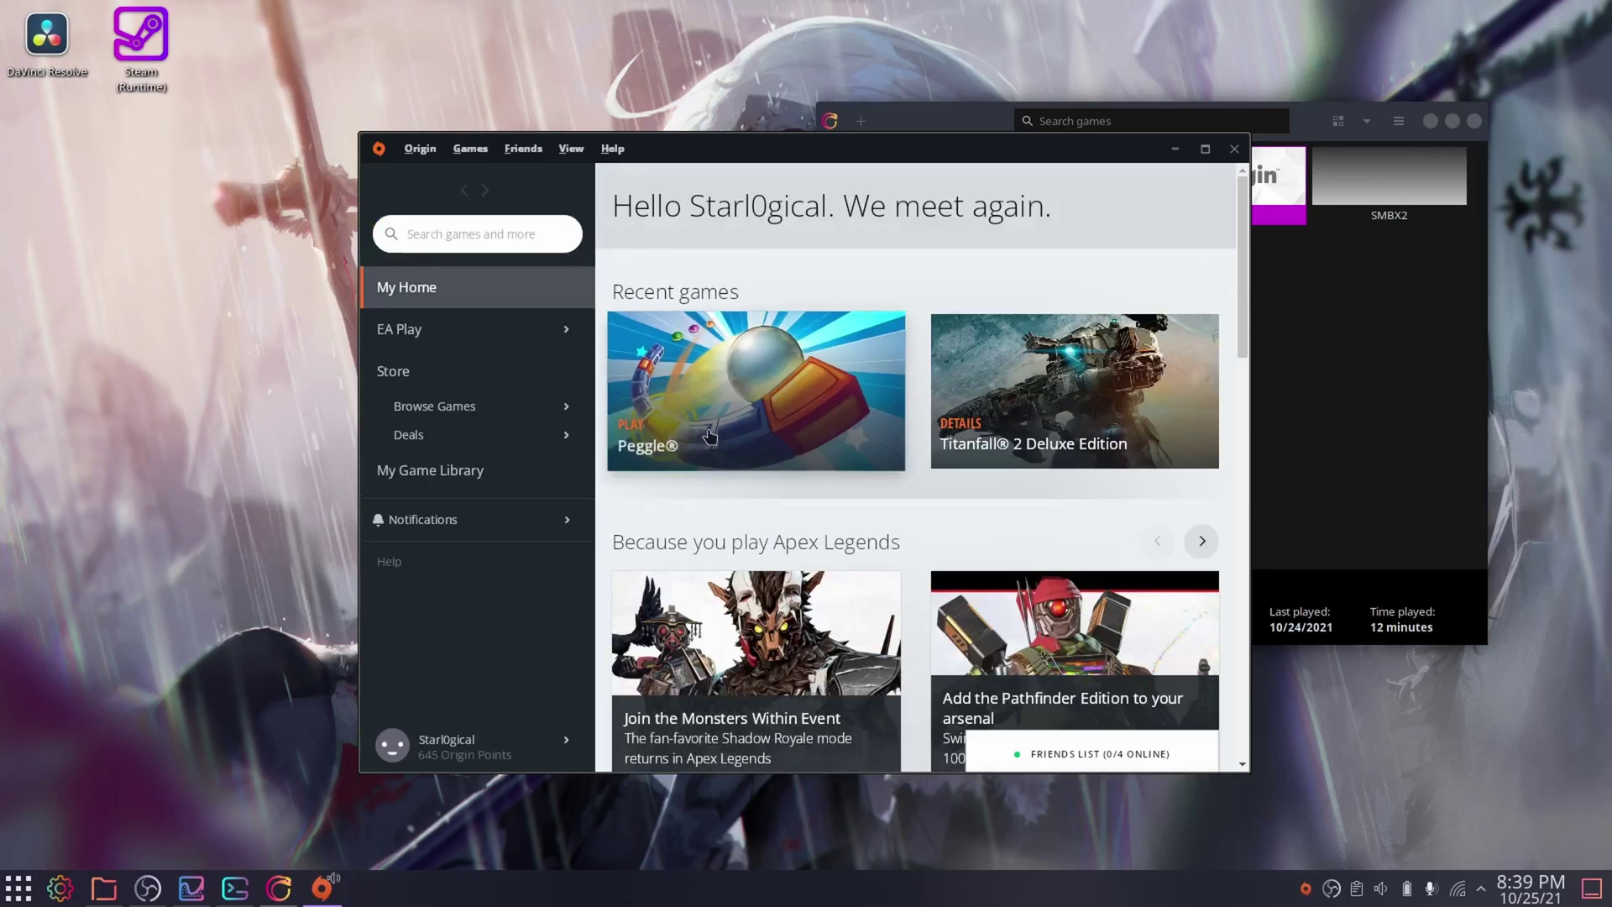
# - Switch to Origin, launch Peggle from the recent games, start playing and enroll with the player's name
pyautogui.click(654, 427)
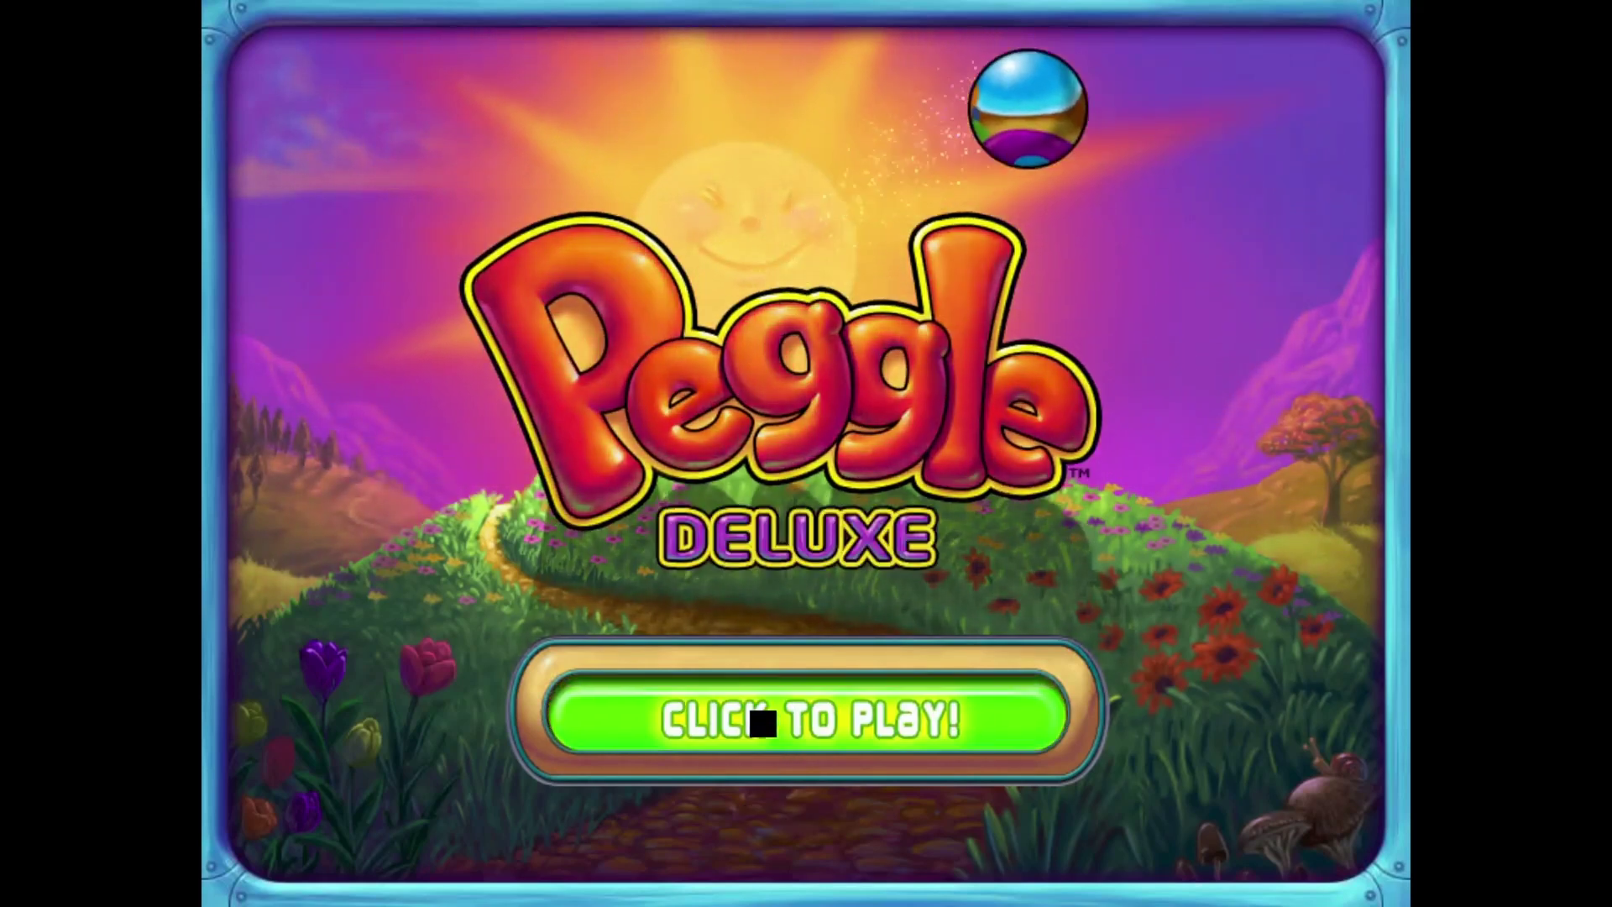
pyautogui.click(764, 722)
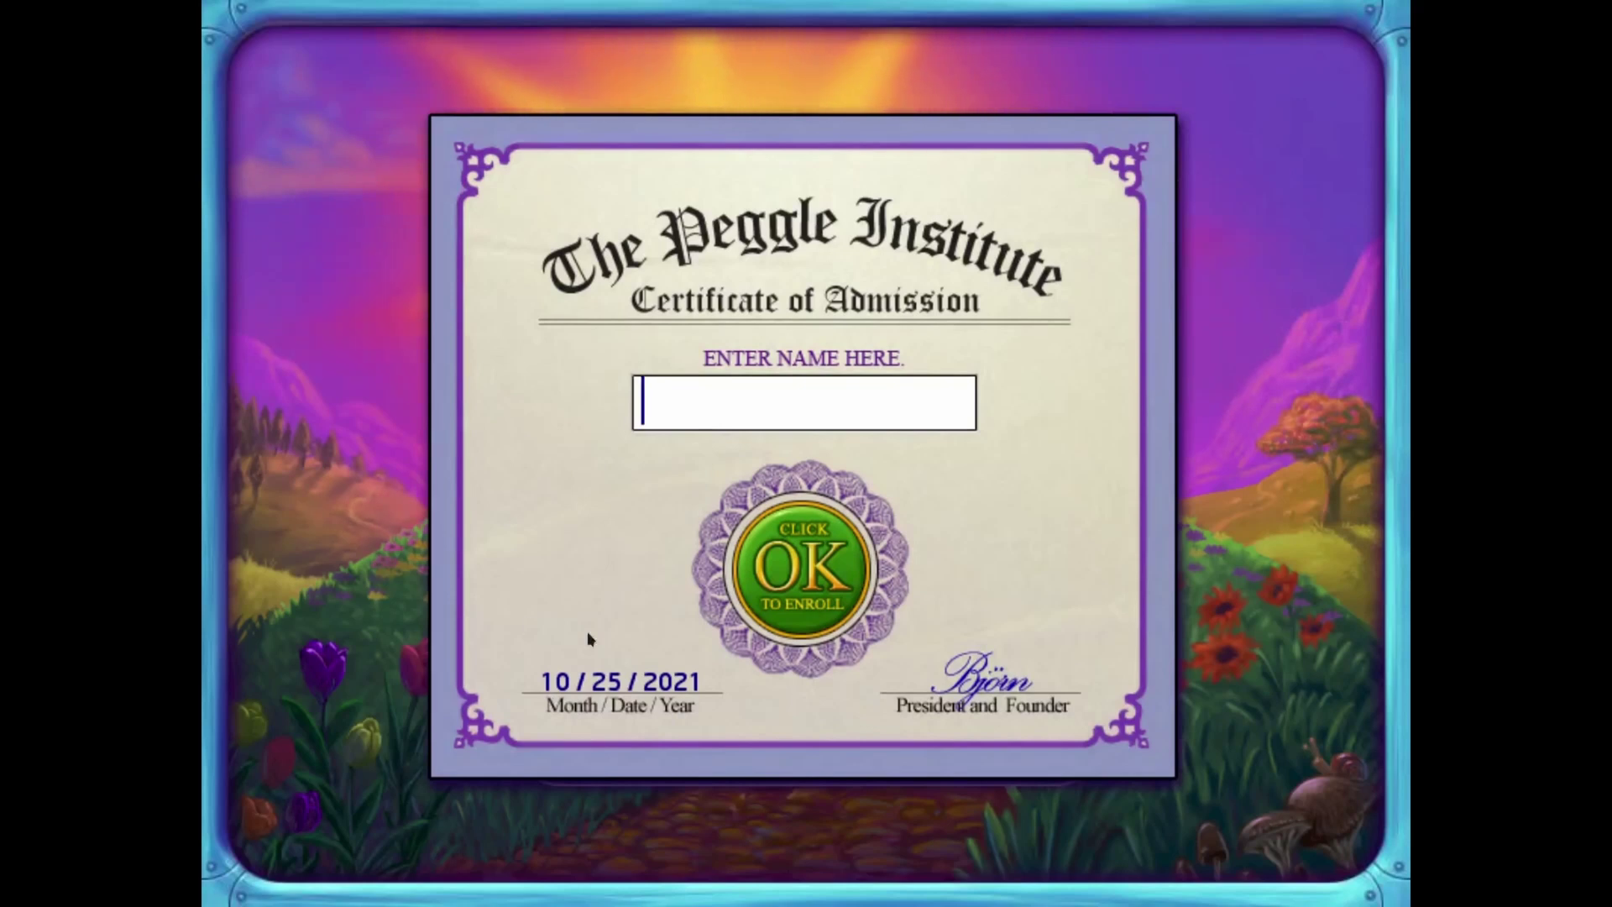
pyautogui.write('Starlogical')
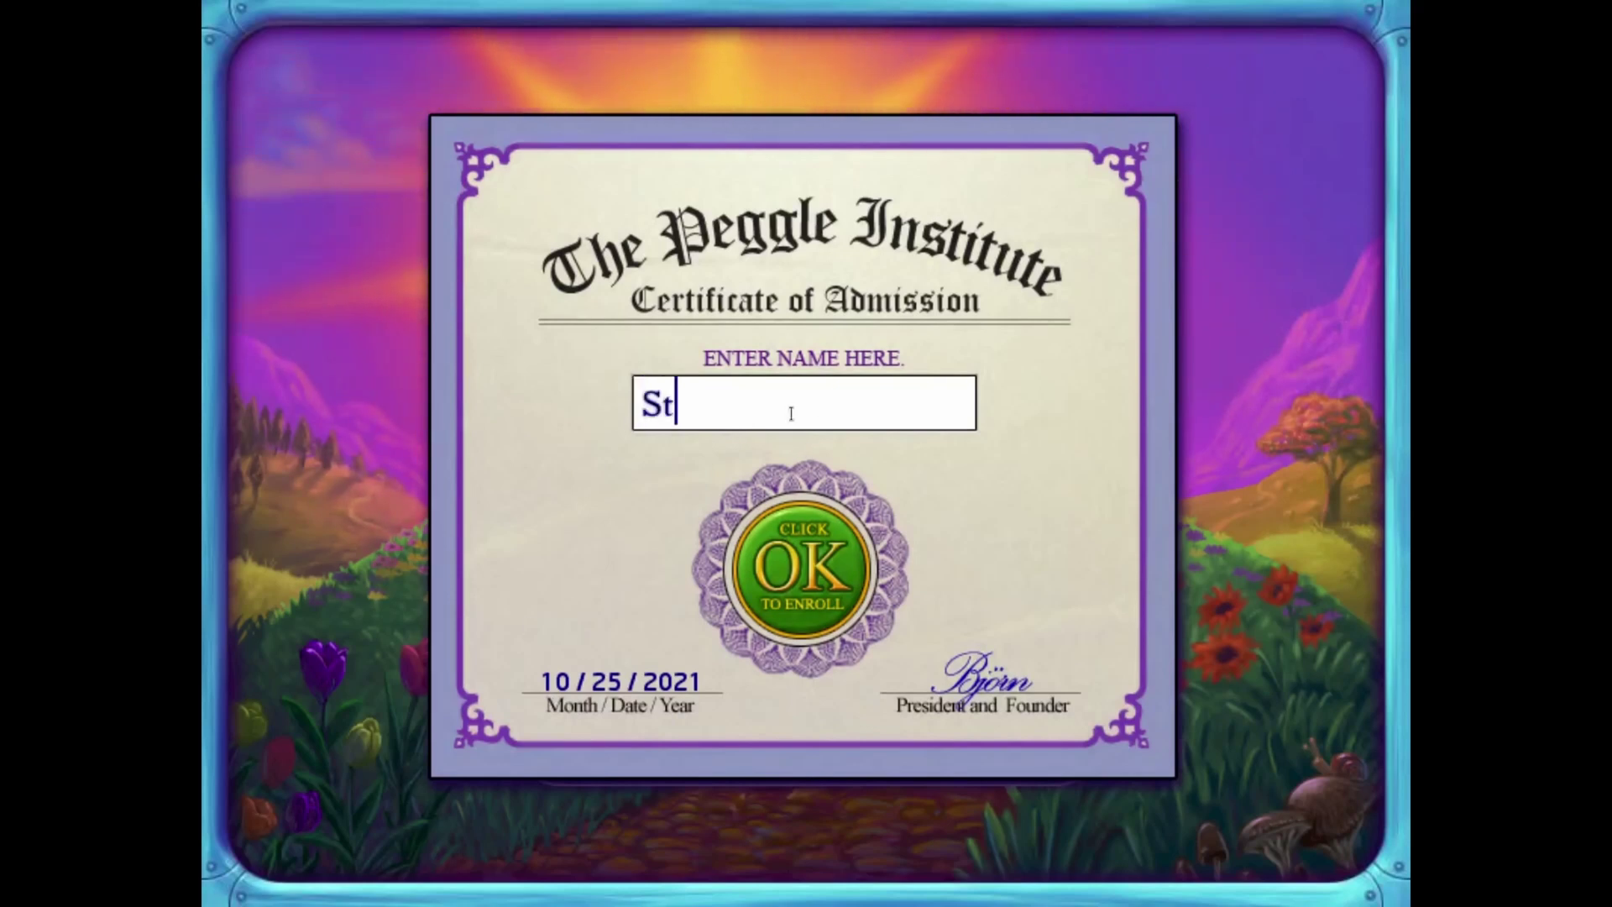
pyautogui.press('Return')
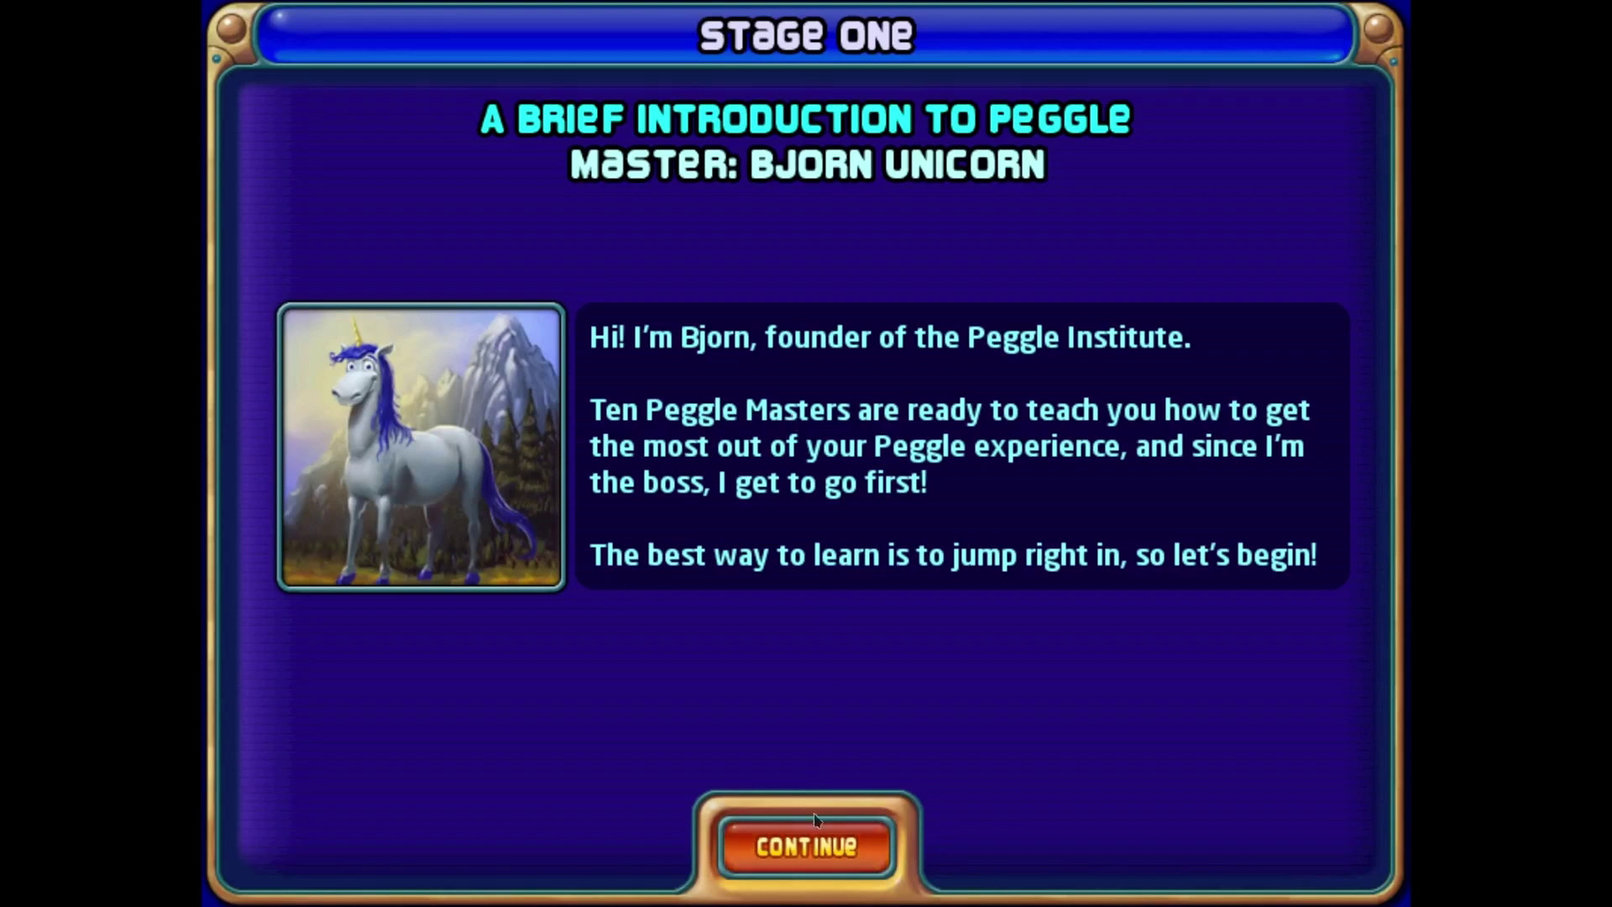
# - Continue past the Stage One introduction, dismiss the instructions and shoot balls at the orange pegs in stage 1-1
pyautogui.click(807, 848)
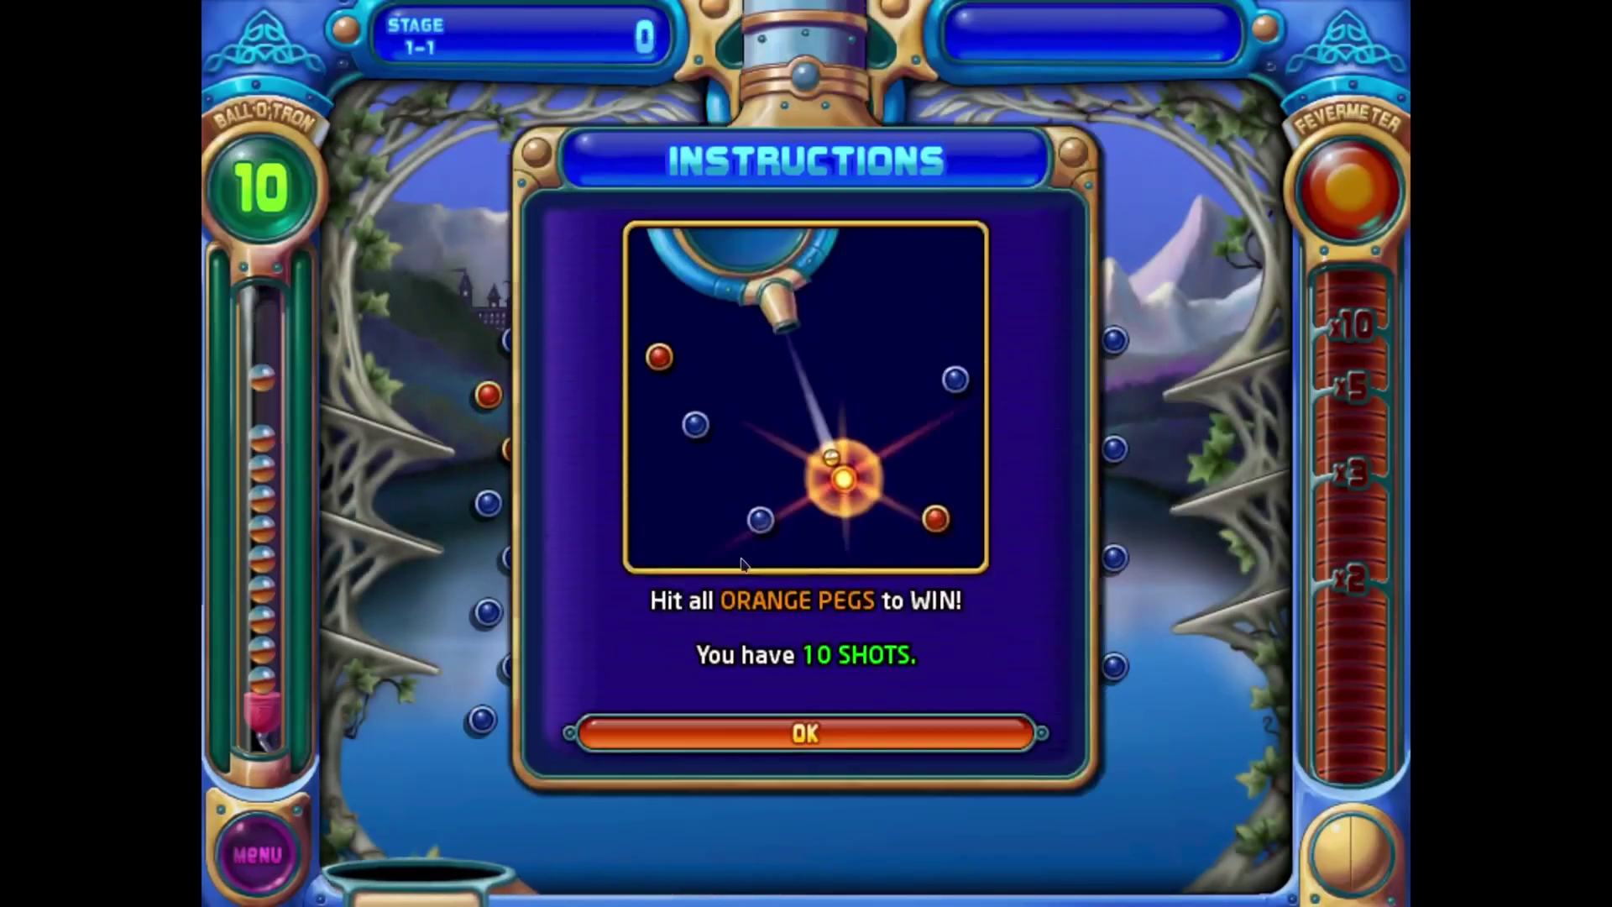
pyautogui.click(754, 767)
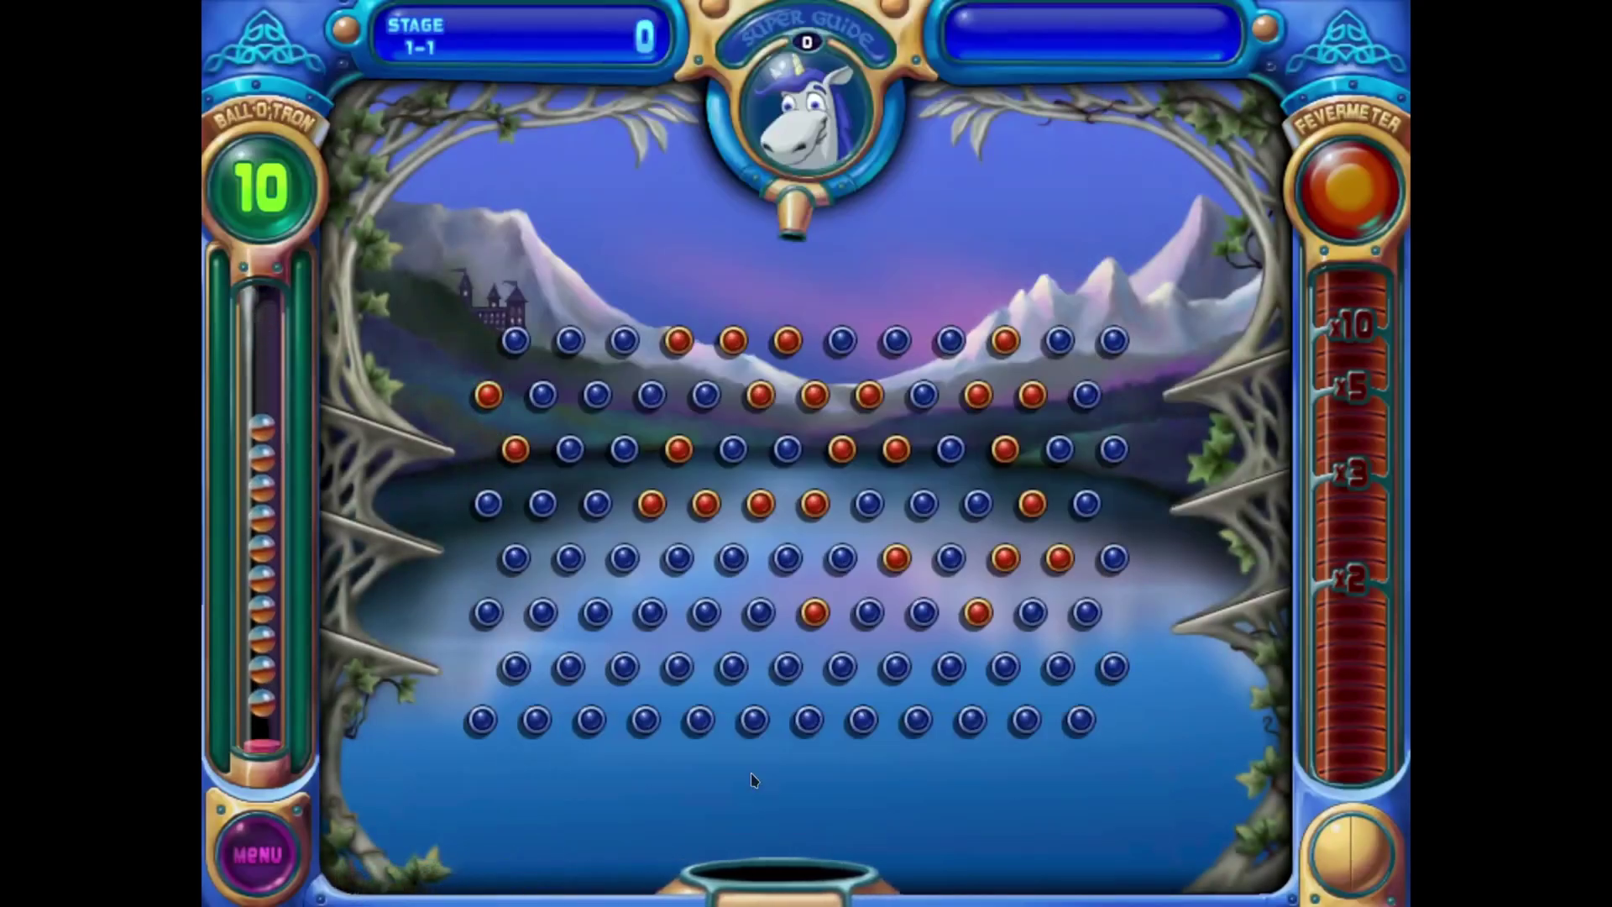
pyautogui.click(724, 507)
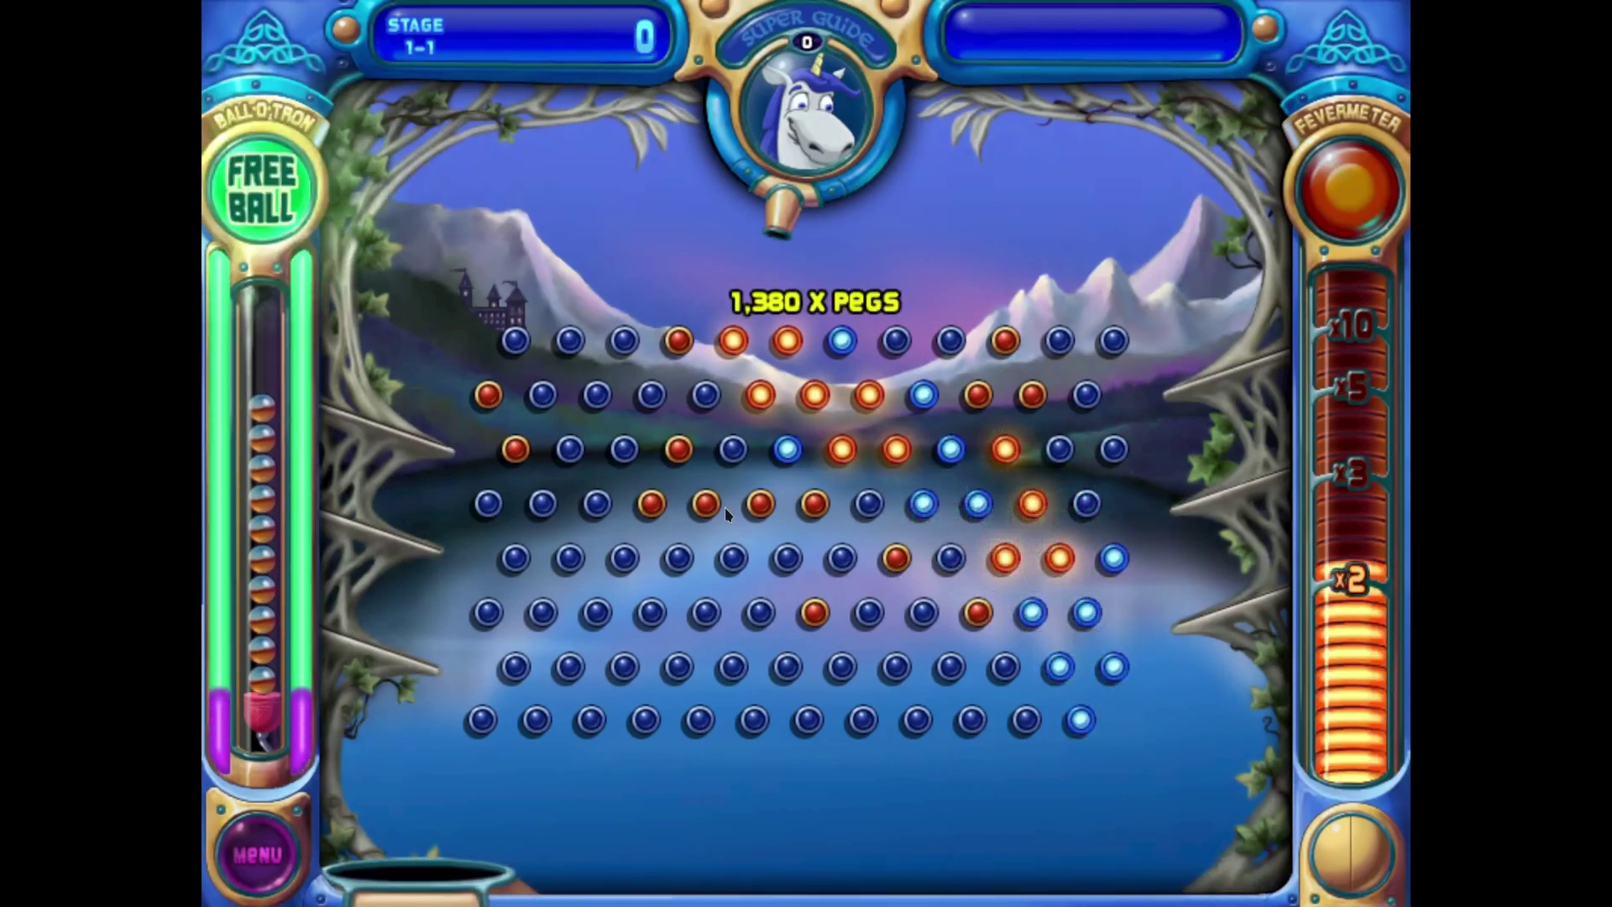
pyautogui.click(655, 513)
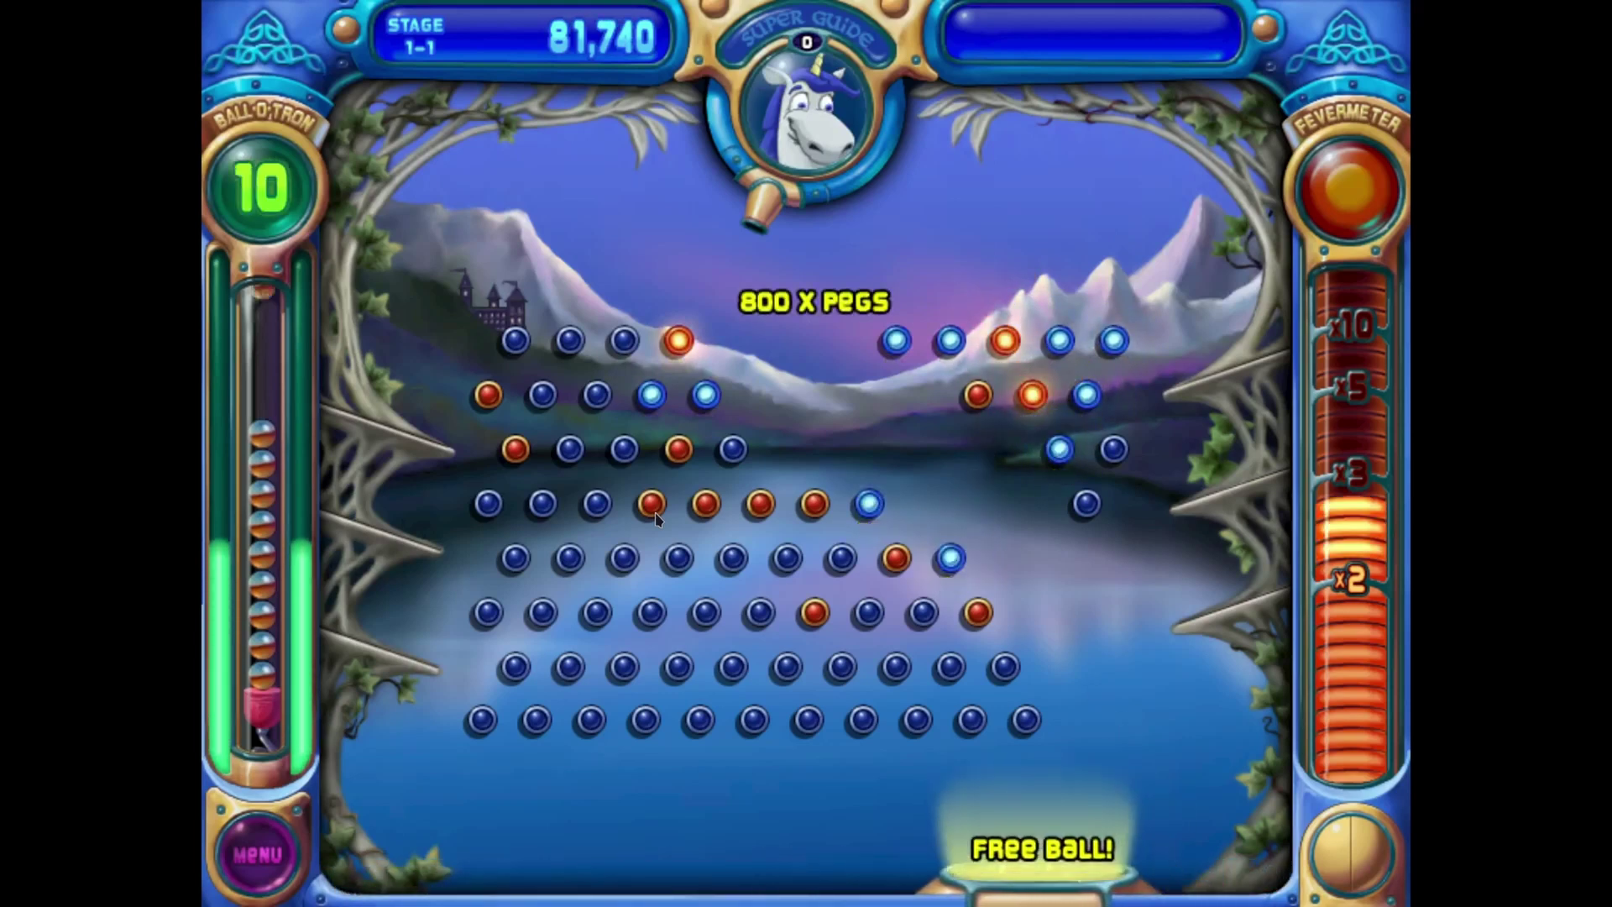
pyautogui.click(984, 418)
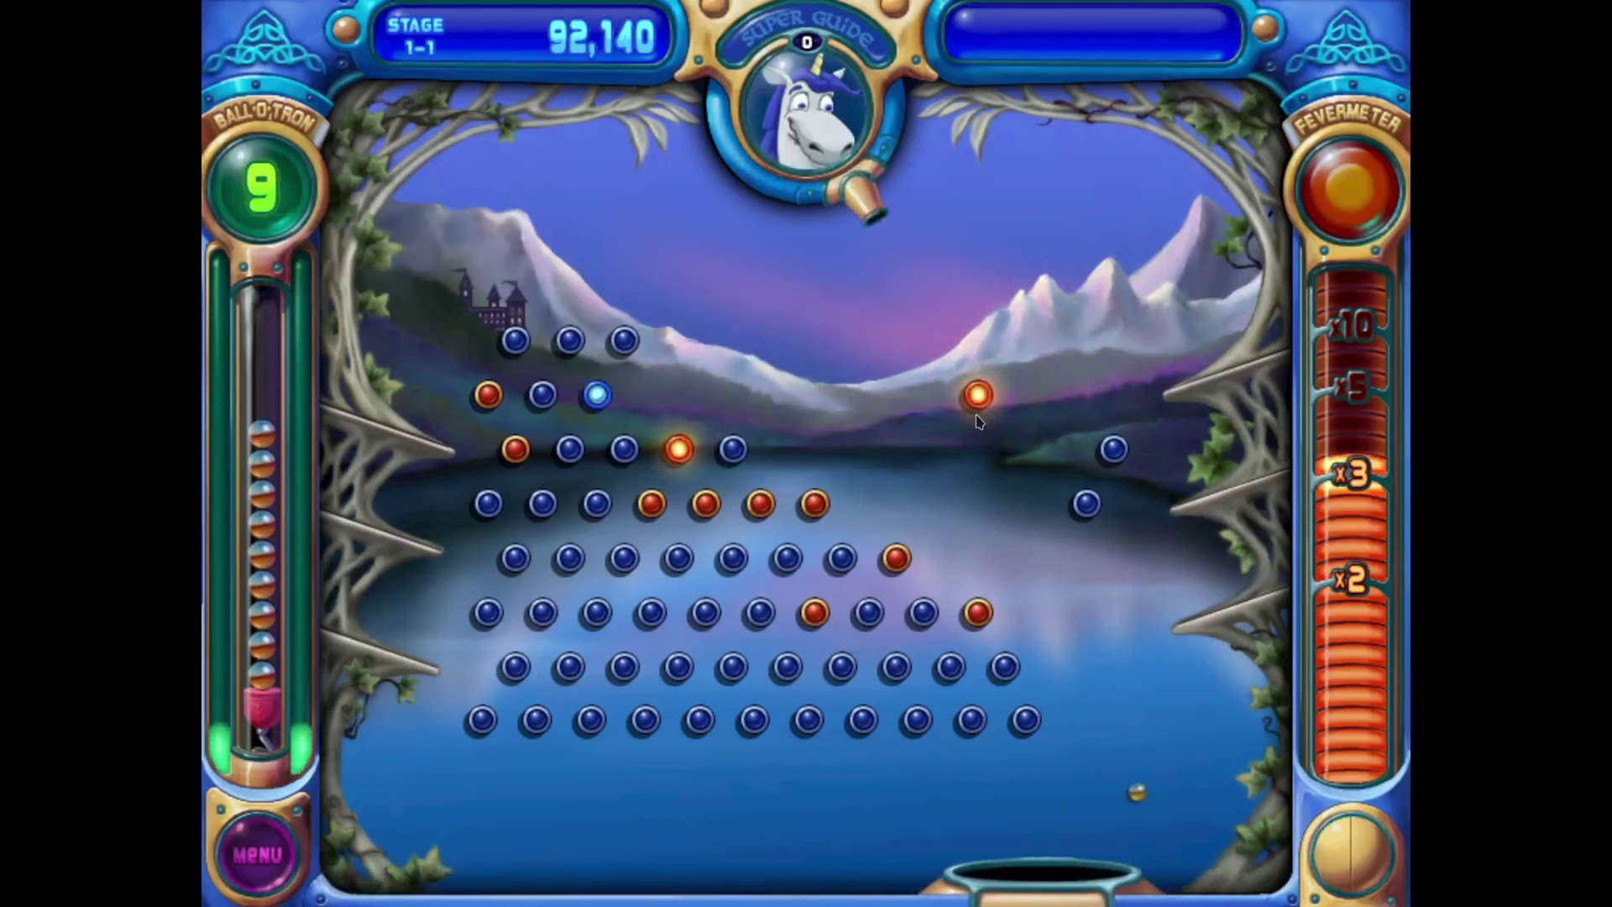
pyautogui.click(659, 515)
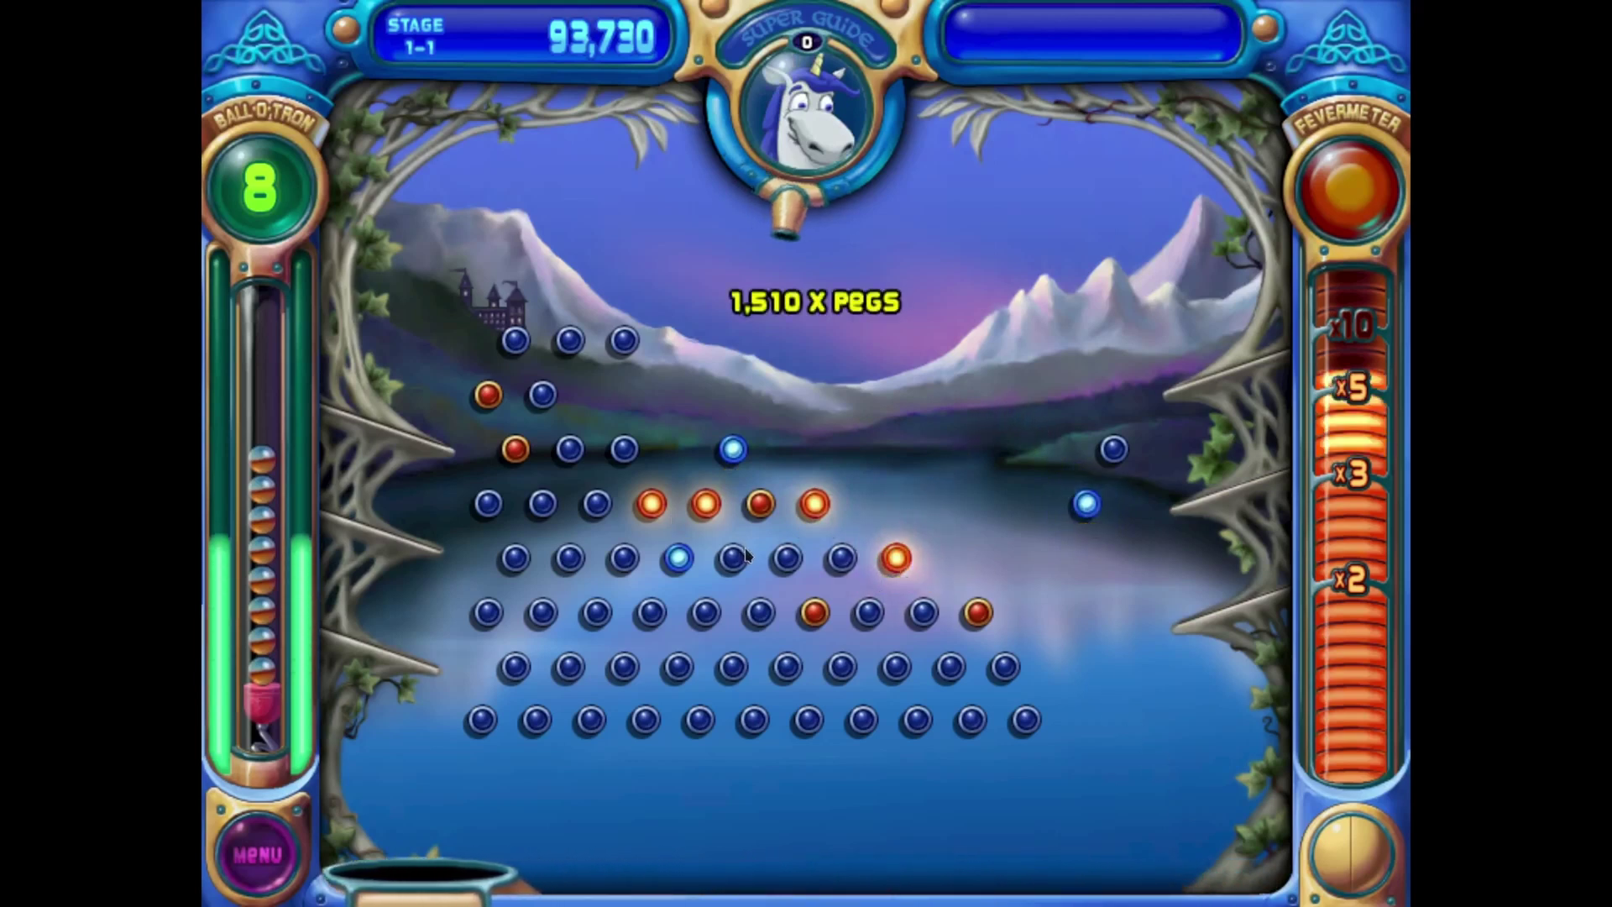
pyautogui.click(505, 501)
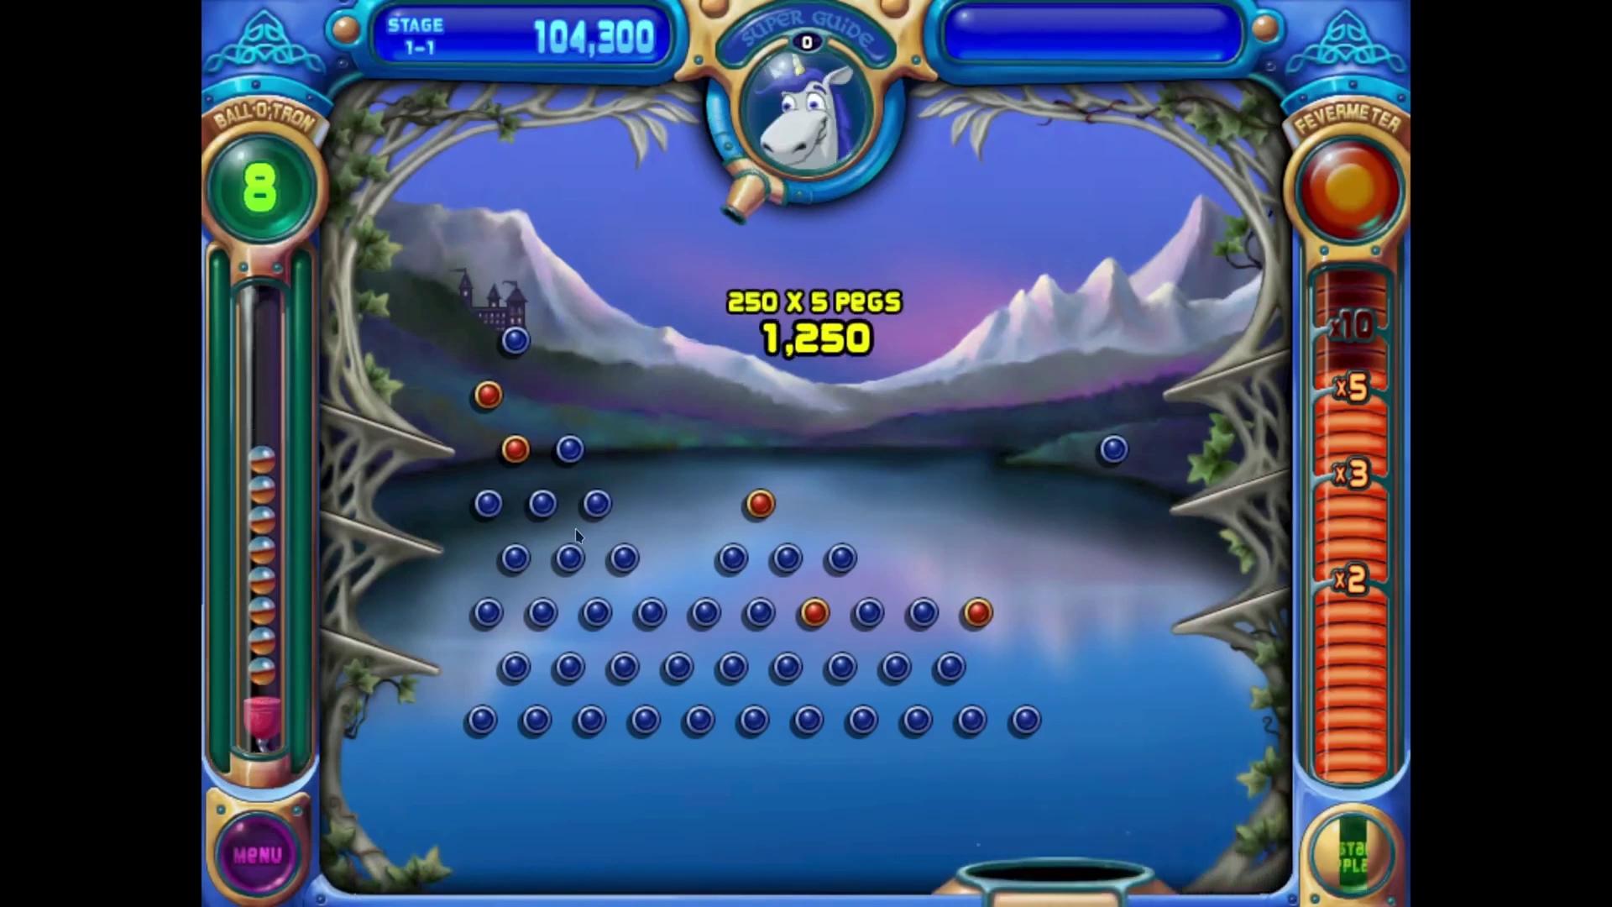
pyautogui.click(486, 468)
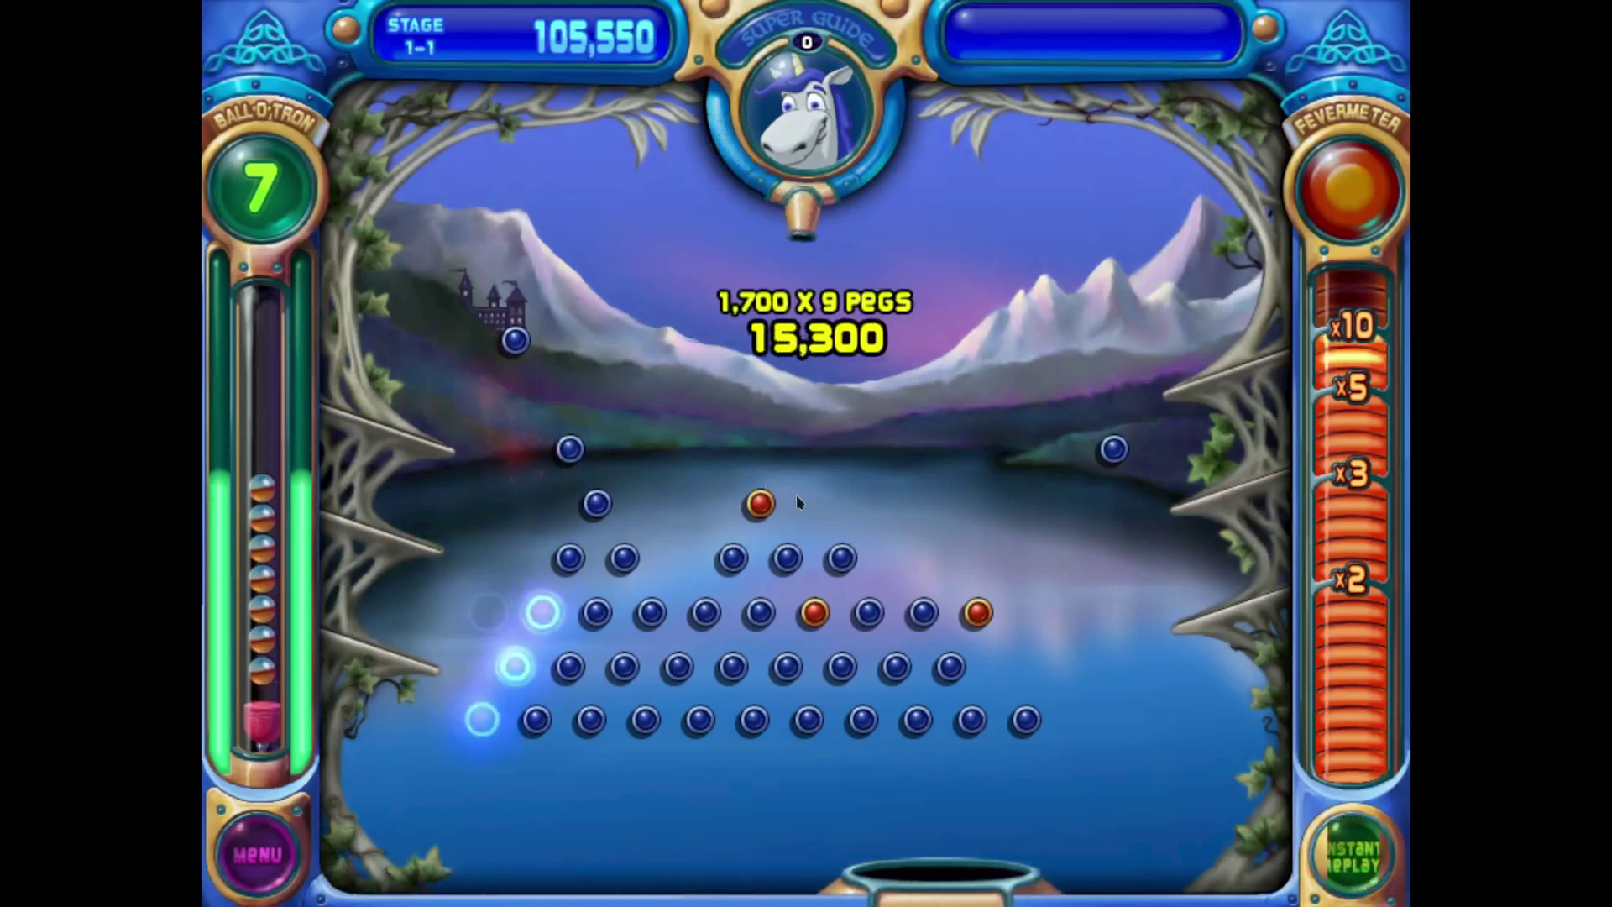
pyautogui.click(786, 529)
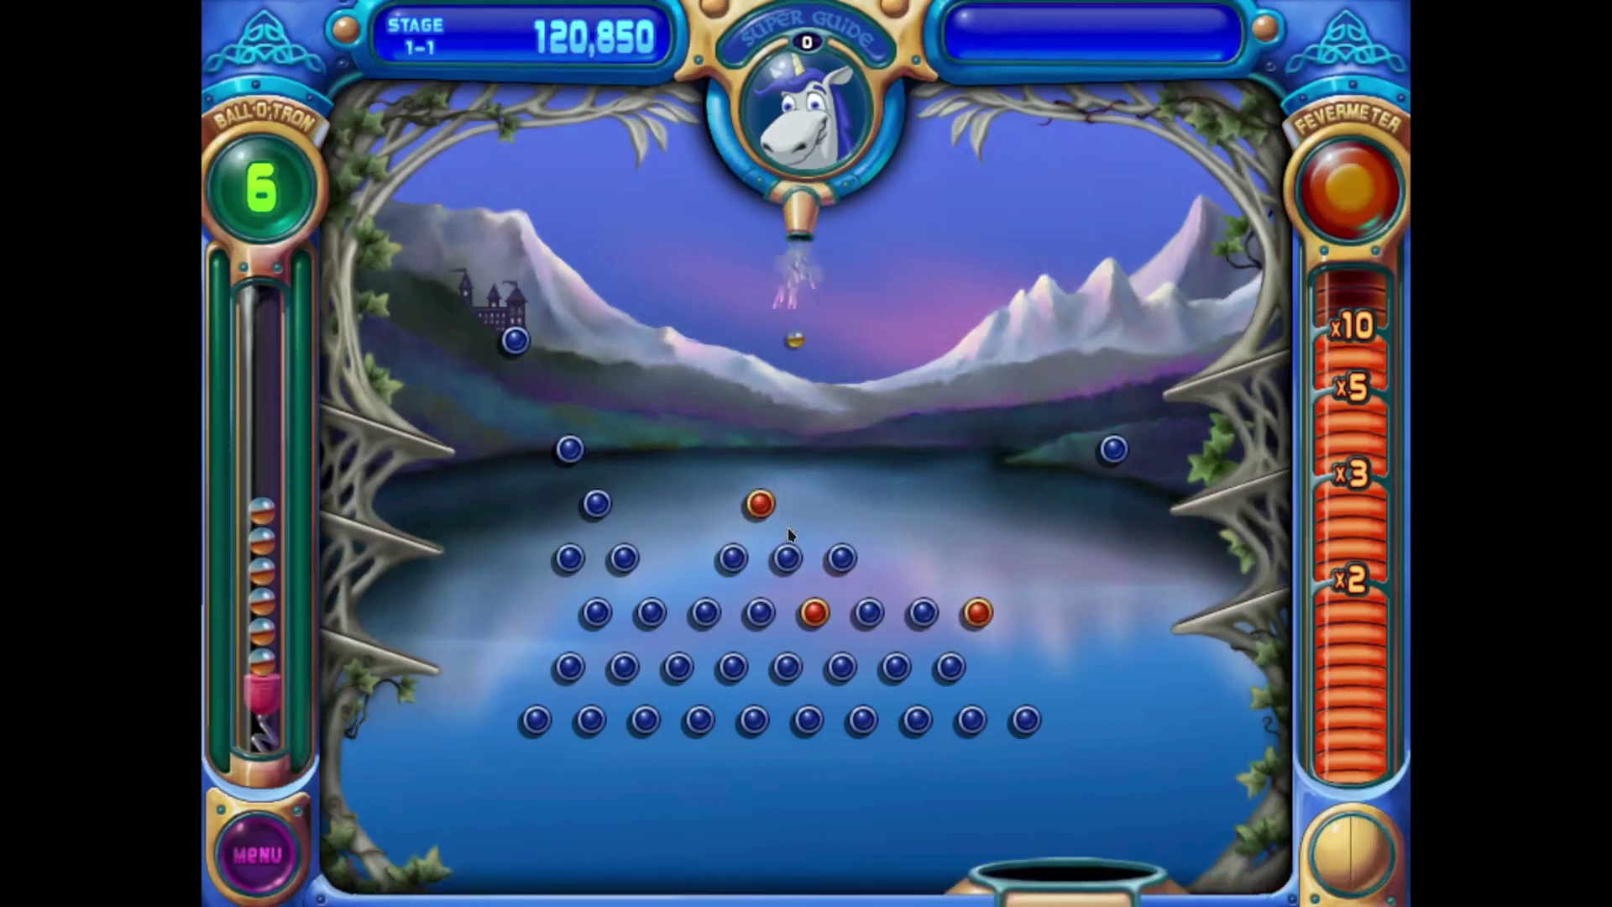